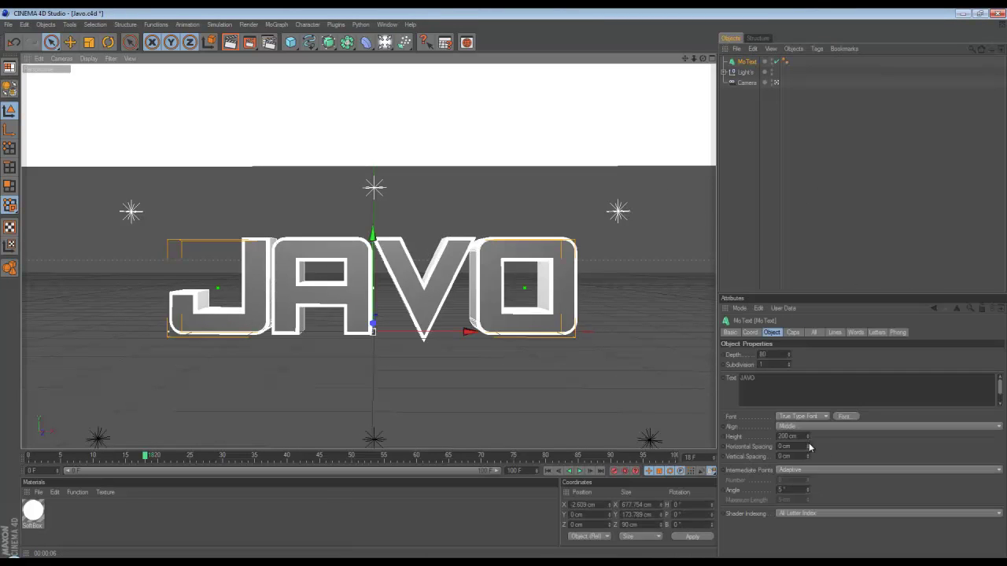
- Tighten the green JAVO text's horizontal spacing to -18 cm and shift it right to recentre
{"action": "left_click_drag", "start_coordinate": [807, 447], "coordinate": [807, 448]}
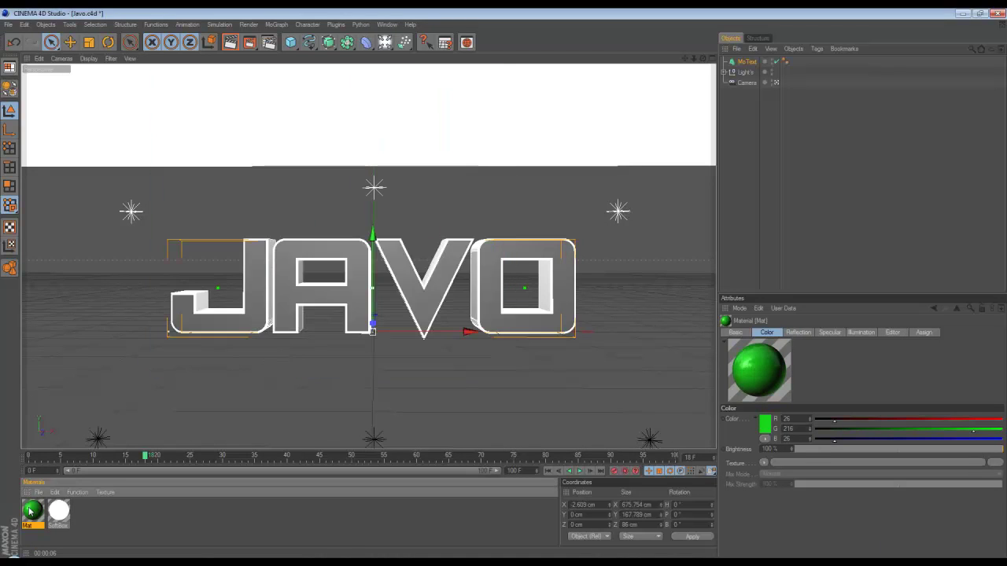
{"action": "left_click", "coordinate": [229, 42]}
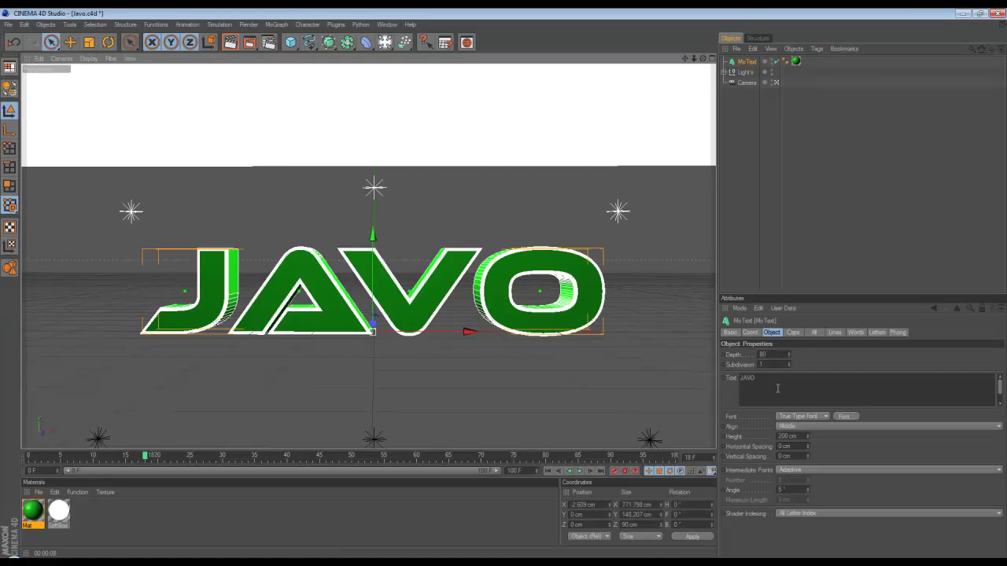
{"action": "left_click_drag", "start_coordinate": [806, 446], "coordinate": [806, 460]}
{"action": "left_click_drag", "start_coordinate": [504, 289], "coordinate": [535, 233]}
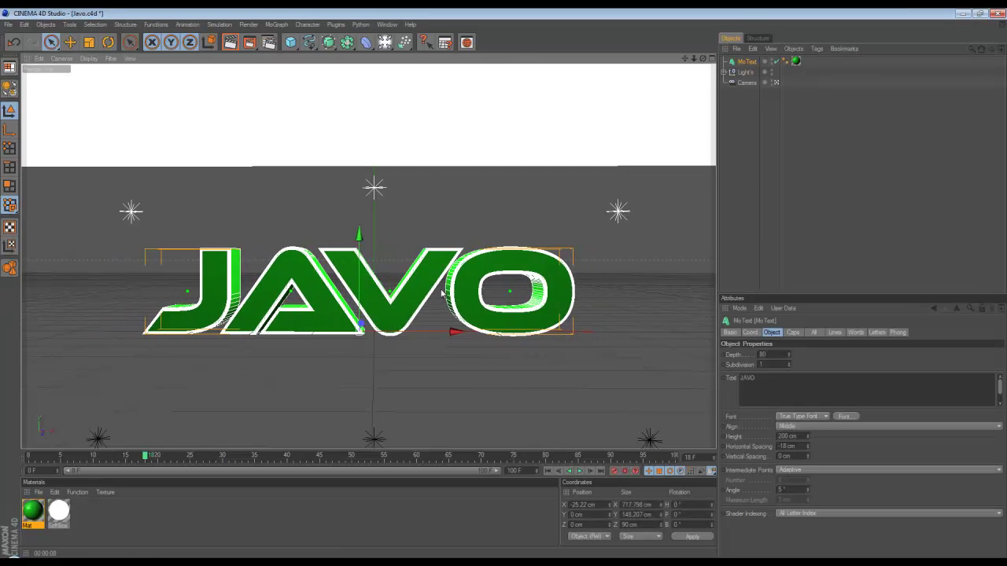
- Make the MoText editable as separate letters and tilt the first selected letter
{"action": "key", "text": "c"}
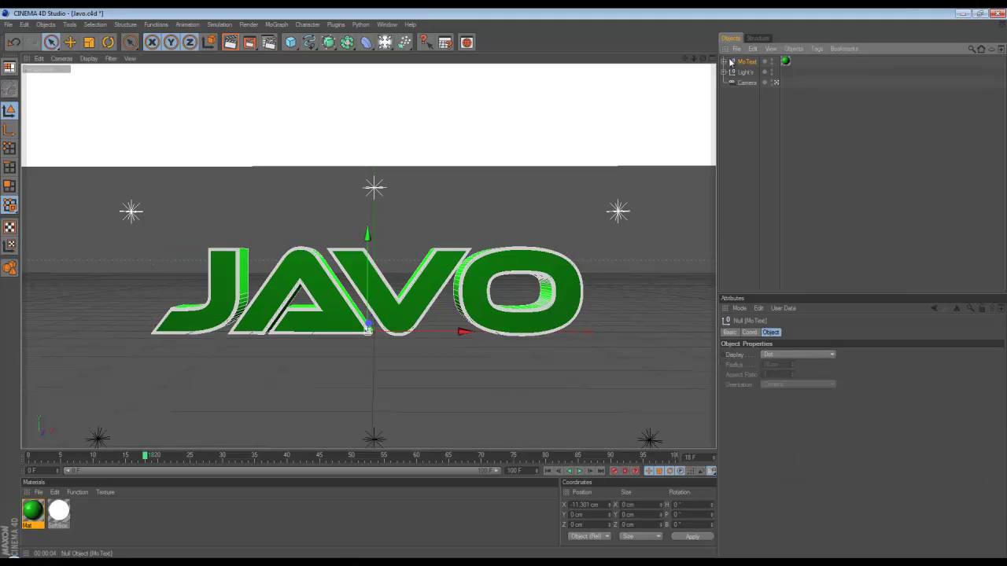
{"action": "left_click", "coordinate": [196, 299]}
{"action": "key", "text": "r"}
{"action": "left_click_drag", "start_coordinate": [236, 315], "coordinate": [372, 309]}
{"action": "left_click", "coordinate": [506, 287]}
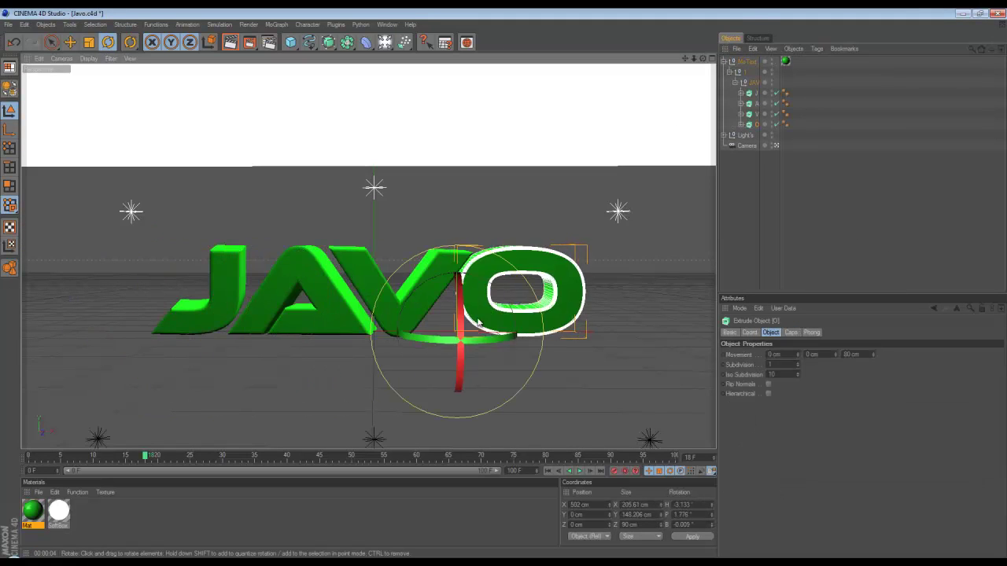
{"action": "key", "text": "e"}
{"action": "left_click", "coordinate": [504, 288]}
- Rotate the J letter to a stronger tilt, previewing the render along the way
{"action": "left_click", "coordinate": [221, 292]}
{"action": "key", "text": "r"}
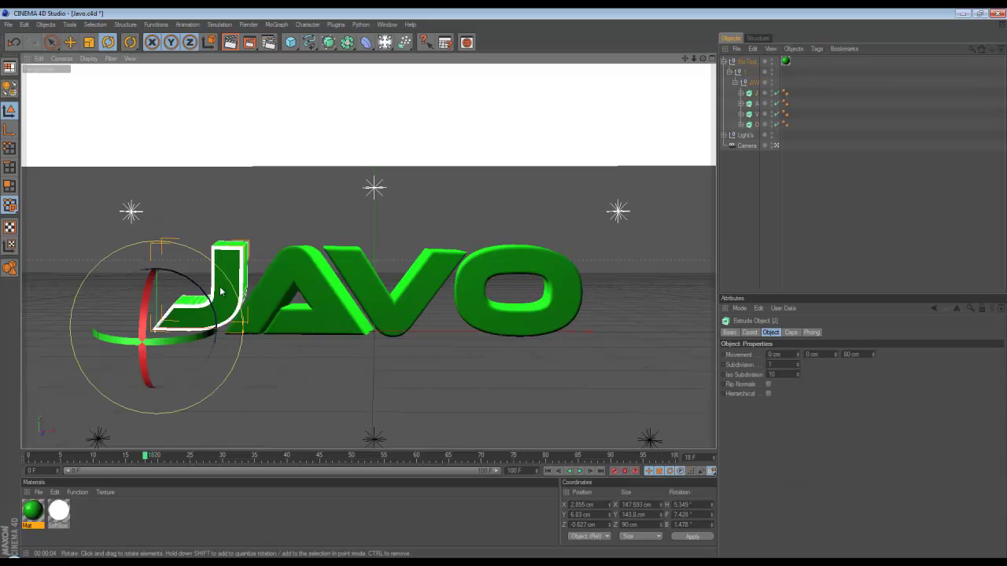
{"action": "left_click_drag", "start_coordinate": [96, 308], "coordinate": [183, 306]}
{"action": "key", "text": "9"}
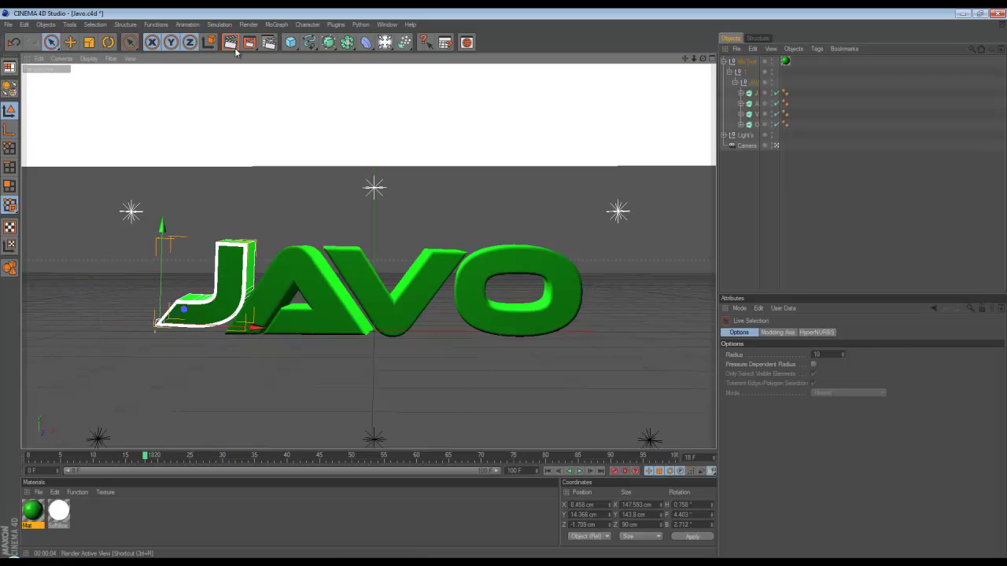
{"action": "left_click", "coordinate": [230, 41]}
{"action": "key", "text": "r"}
{"action": "mouse_move", "coordinate": [158, 272]}
{"action": "left_mouse_down"}
{"action": "mouse_move", "coordinate": [187, 271]}
{"action": "mouse_move", "coordinate": [166, 311]}
{"action": "left_mouse_up"}
{"action": "key", "text": "9"}
- Tilt the V letter and preview the angled letters in the active view
{"action": "key", "text": "r"}
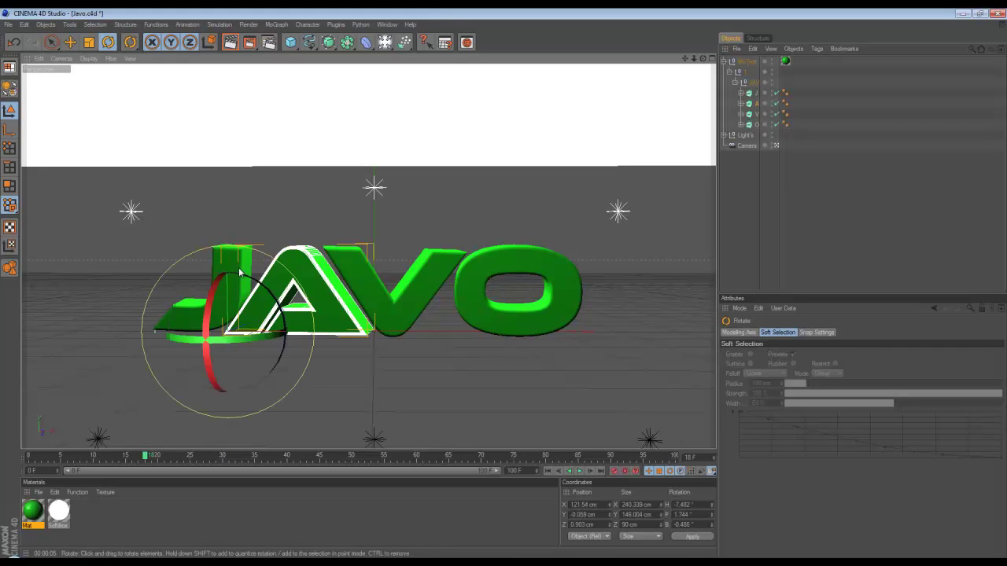
{"action": "left_click", "coordinate": [378, 291]}
{"action": "left_click_drag", "start_coordinate": [346, 362], "coordinate": [334, 285]}
{"action": "key", "text": "9"}
{"action": "left_click", "coordinate": [506, 288]}
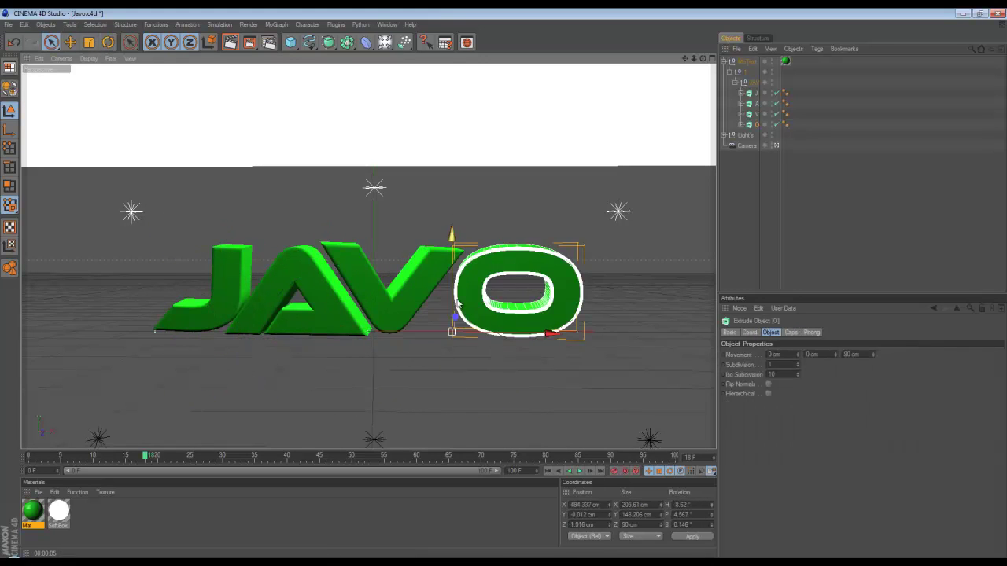
{"action": "left_click", "coordinate": [229, 42]}
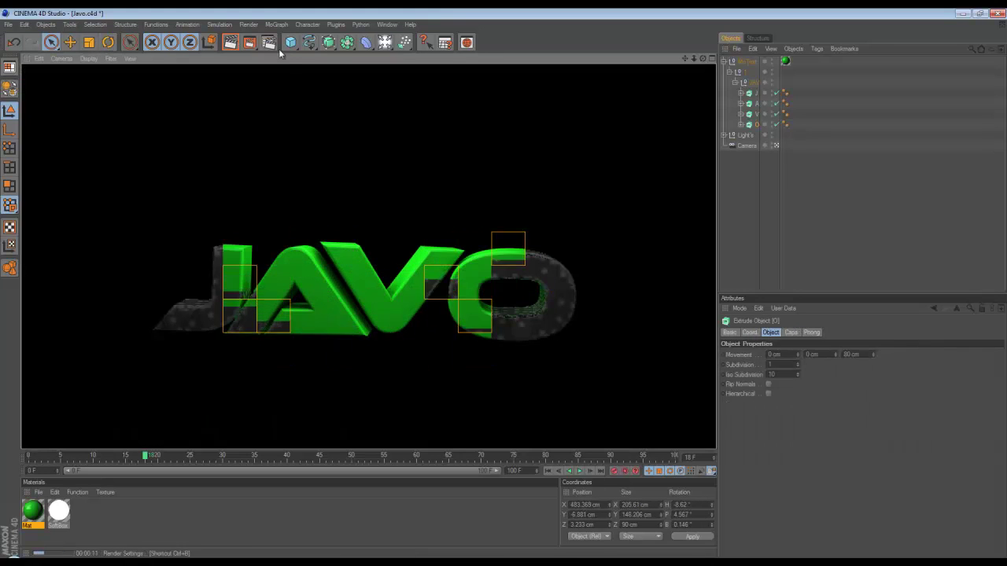
{"action": "left_click", "coordinate": [224, 287]}
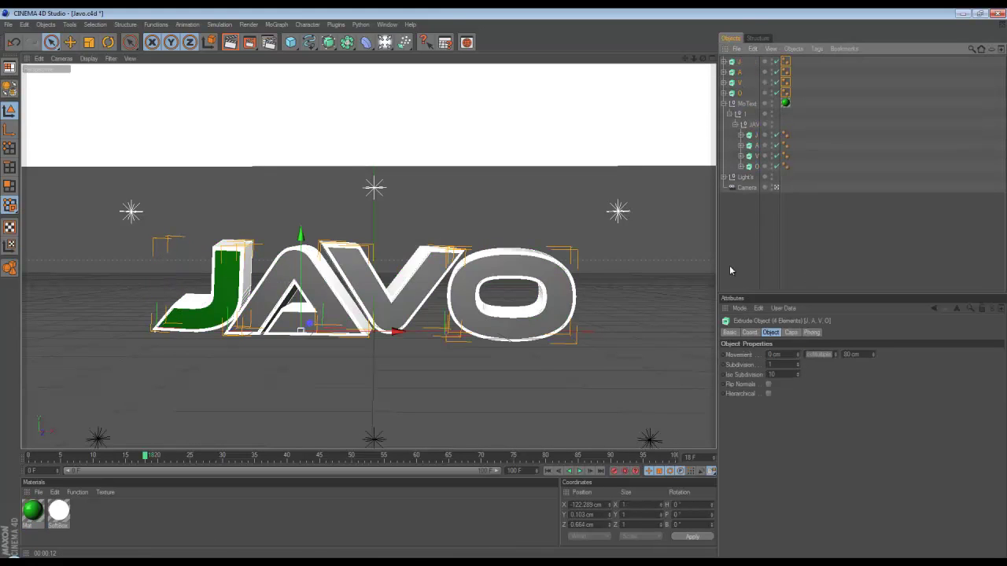
- Set the caps radius to 4 cm and create a new material with a gradient colour
{"action": "key", "text": "Return"}
{"action": "left_click", "coordinate": [618, 123]}
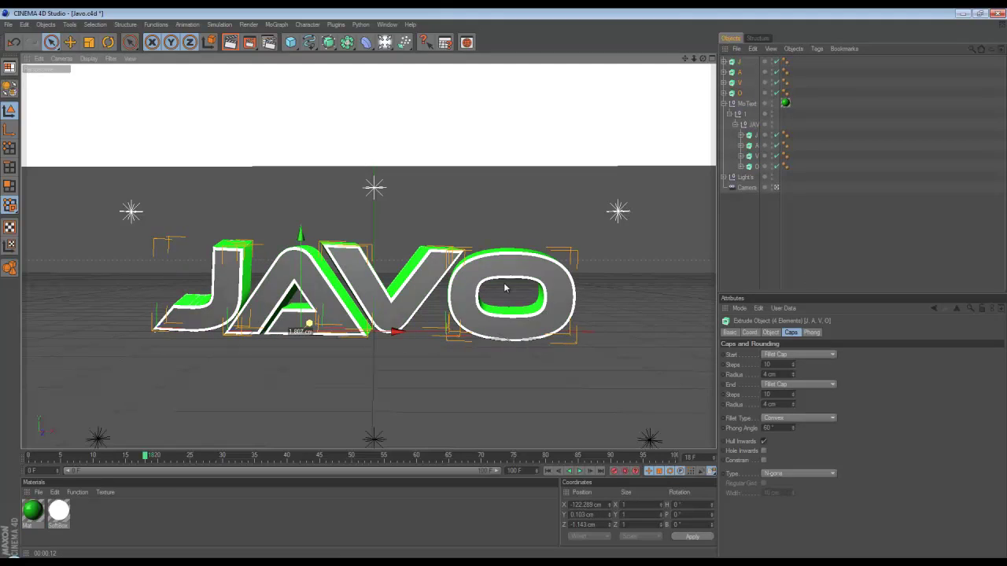
{"action": "double_click", "coordinate": [157, 511]}
{"action": "double_click", "coordinate": [32, 511]}
{"action": "left_click", "coordinate": [276, 118]}
{"action": "left_click", "coordinate": [285, 162]}
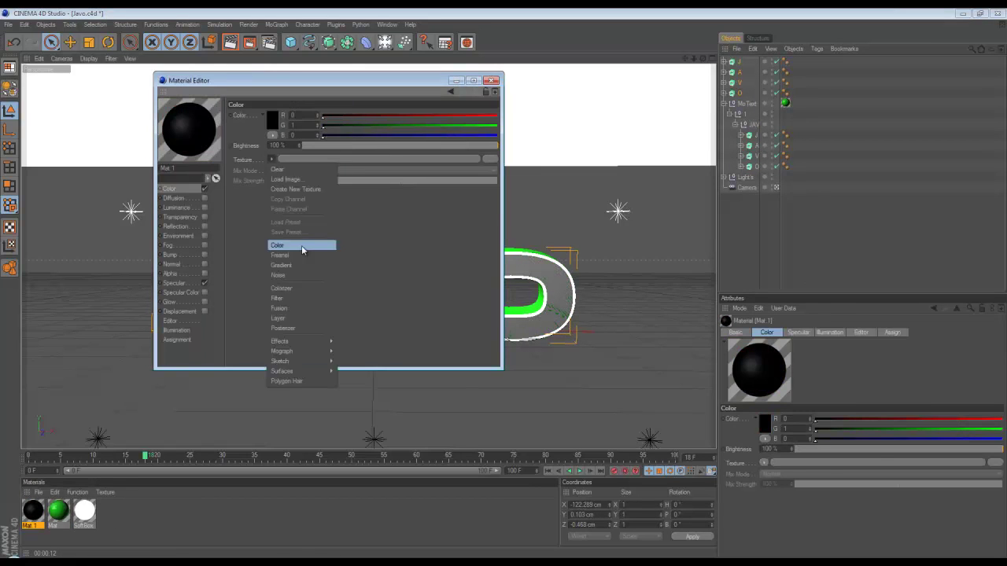
{"action": "left_click", "coordinate": [299, 243]}
{"action": "double_click", "coordinate": [346, 191]}
{"action": "left_click", "coordinate": [247, 244]}
- Enable reflection on the new material and apply it to the letters
{"action": "left_click", "coordinate": [204, 227]}
{"action": "left_click", "coordinate": [273, 168]}
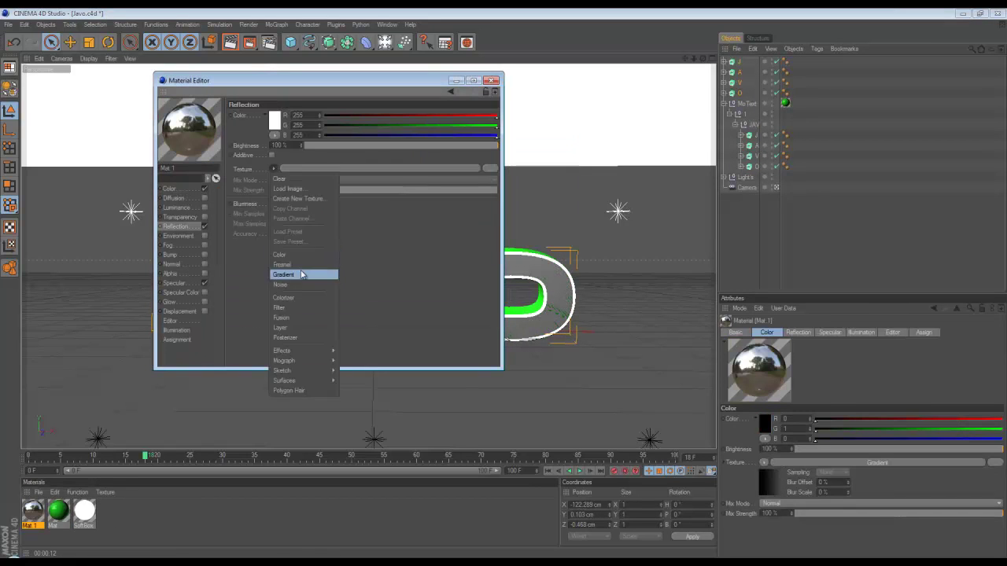
{"action": "left_click", "coordinate": [304, 273]}
{"action": "left_click", "coordinate": [491, 80]}
{"action": "left_click_drag", "start_coordinate": [33, 512], "coordinate": [315, 283]}
- Preview the render, trying and undoing a move of the V letter
{"action": "key", "text": "ctrl+r"}
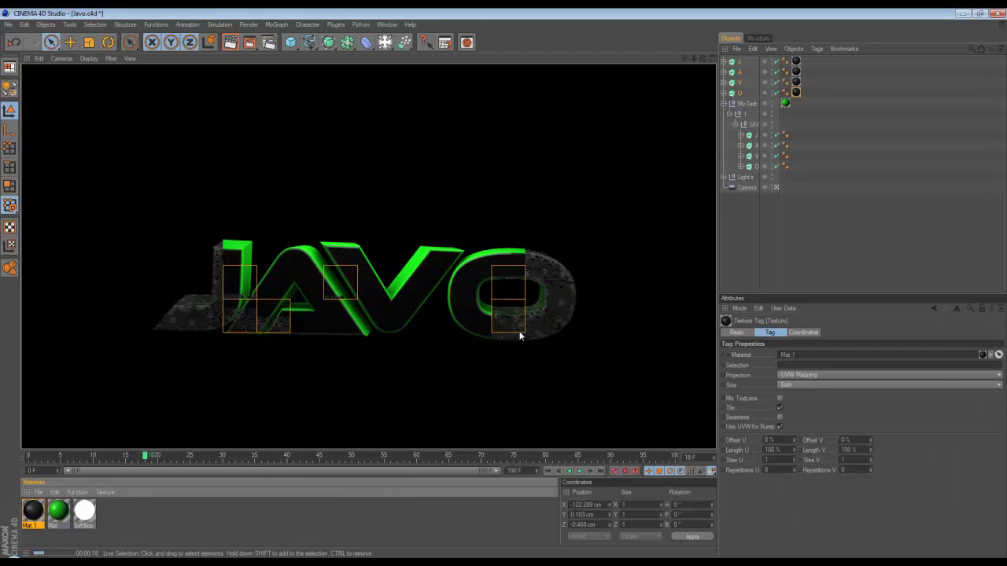
{"action": "left_click", "coordinate": [483, 395]}
{"action": "left_click_drag", "start_coordinate": [757, 160], "coordinate": [749, 93]}
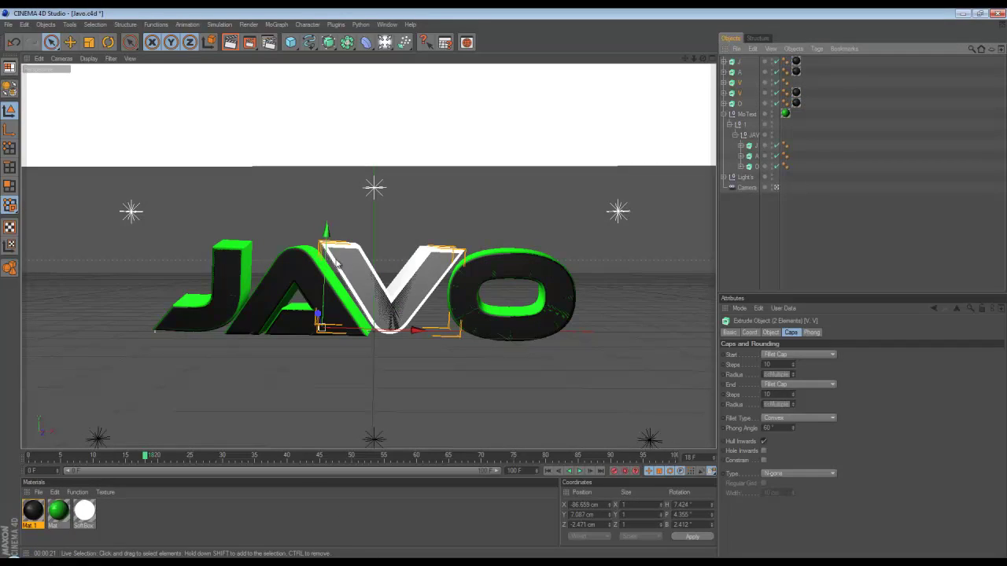
{"action": "key", "text": "ctrl+z"}
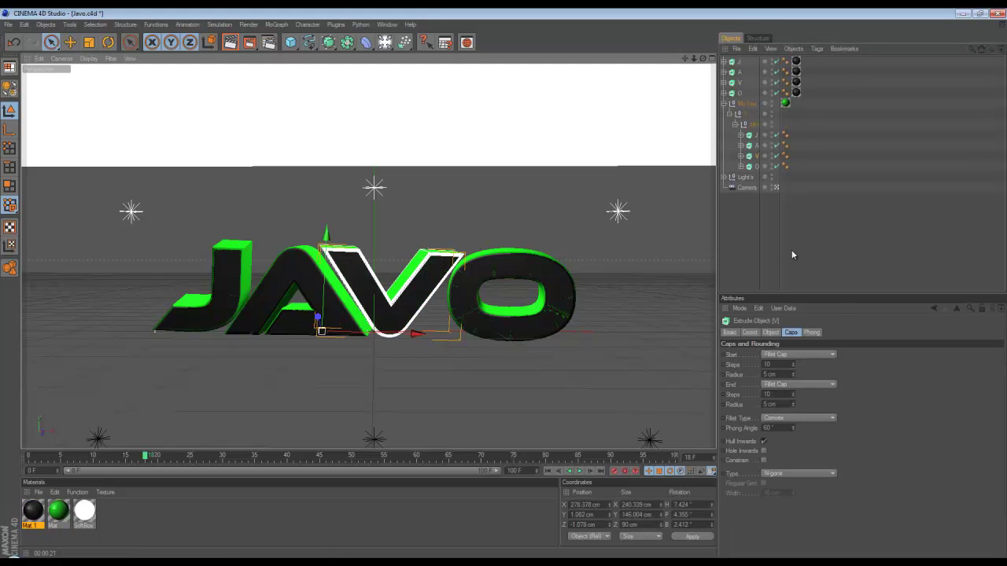
{"action": "left_click", "coordinate": [231, 43]}
- Set the render save path to 'Javo text' and render the final image to the Picture Viewer
{"action": "key", "text": "ctrl+b"}
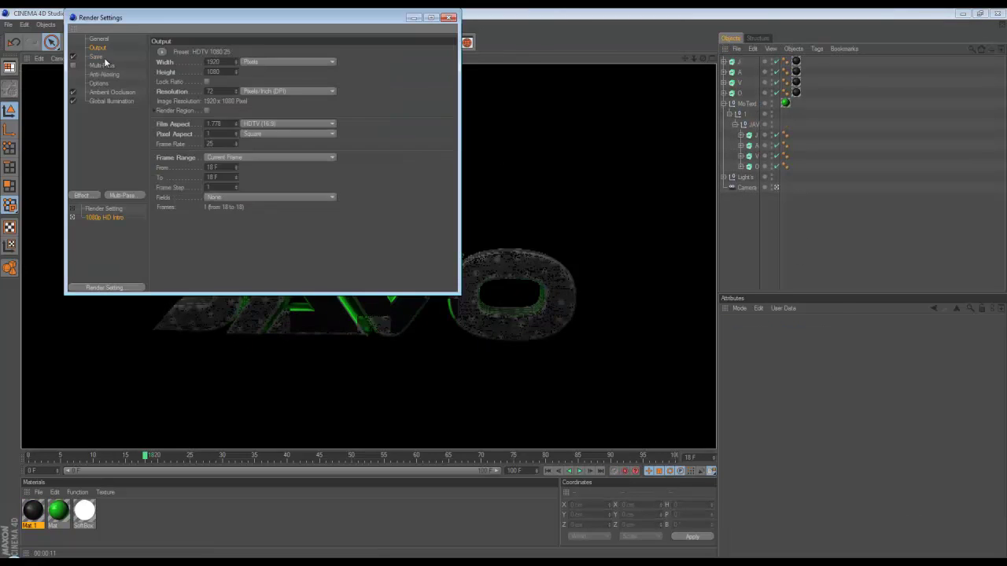
{"action": "left_click", "coordinate": [95, 57]}
{"action": "left_click", "coordinate": [443, 70]}
{"action": "type", "text": "Javo text"}
{"action": "key", "text": "Return"}
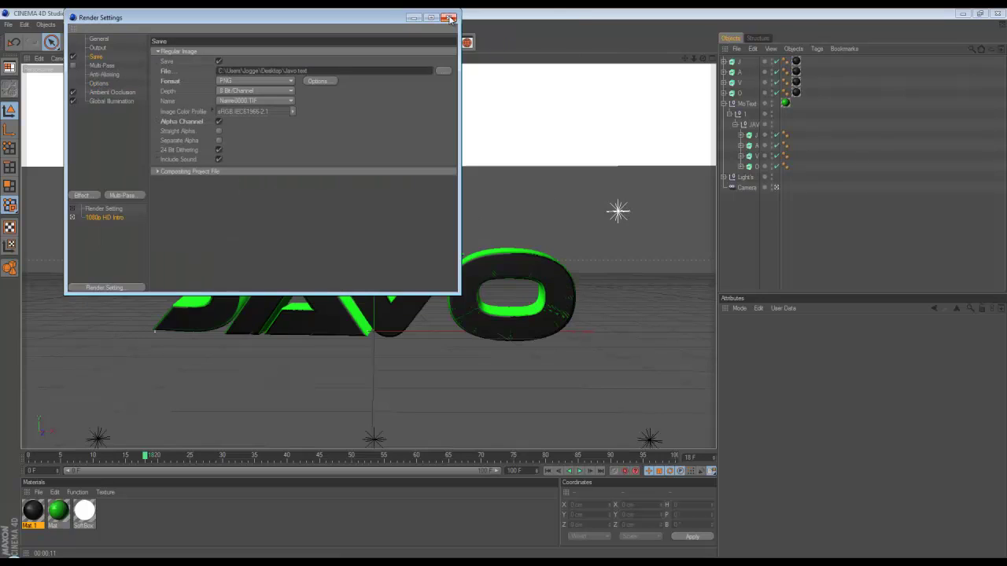
{"action": "left_click", "coordinate": [450, 18]}
{"action": "key", "text": "shift+r"}
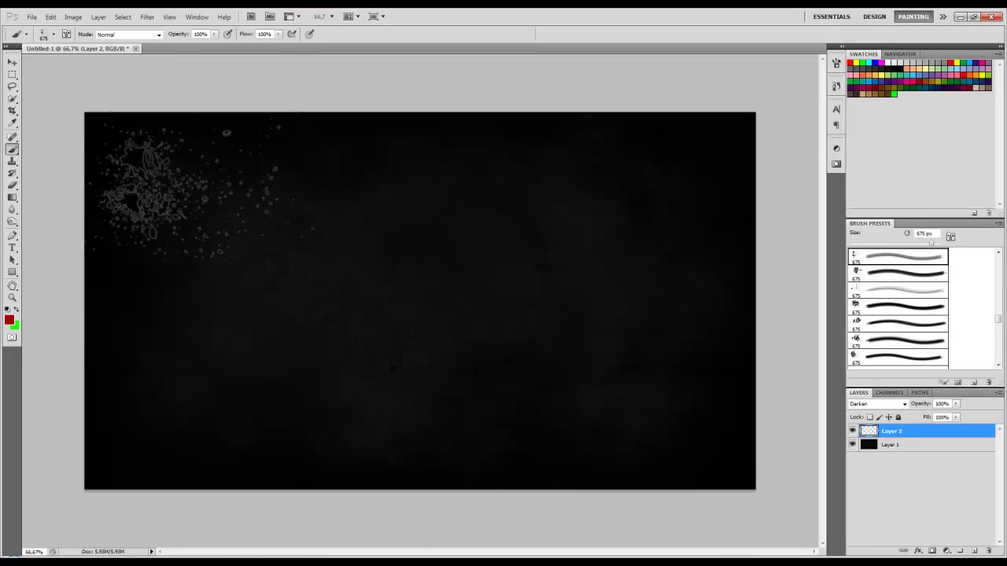
- Choose a splatter brush preset and move the new layer up and to the left
{"action": "left_click", "coordinate": [47, 34]}
{"action": "double_click", "coordinate": [74, 163]}
{"action": "left_click", "coordinate": [47, 34]}
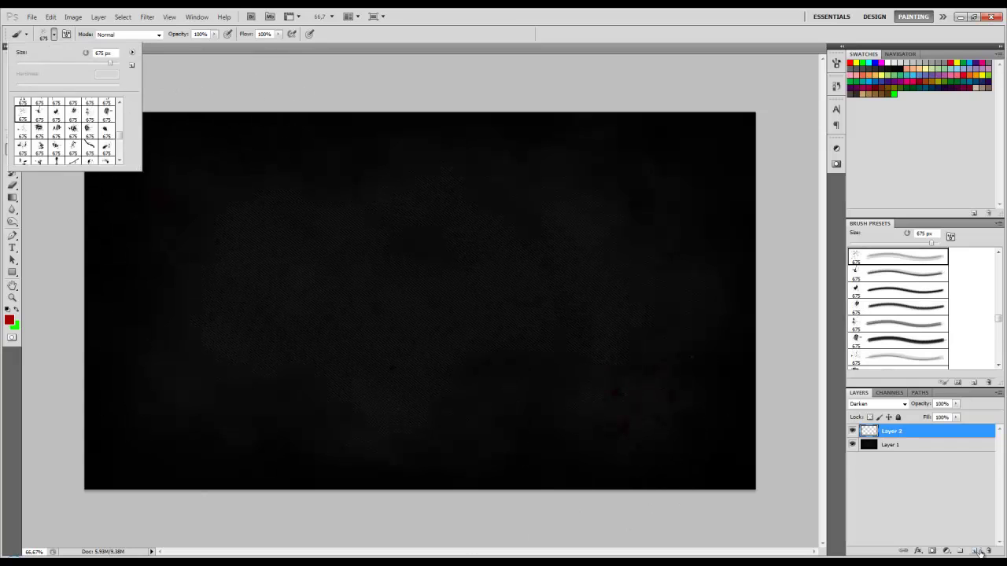
{"action": "double_click", "coordinate": [74, 134]}
{"action": "left_click", "coordinate": [47, 34]}
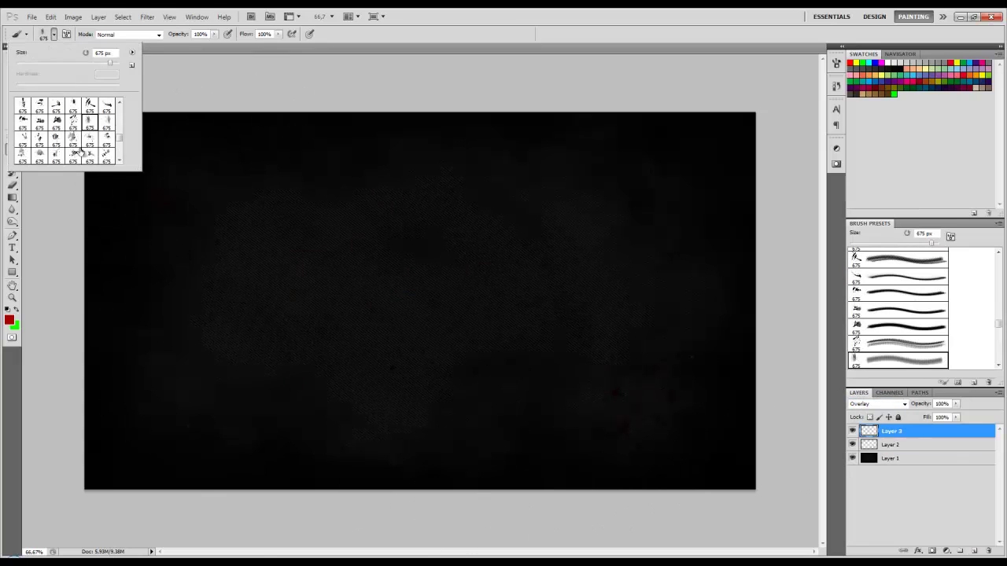
{"action": "double_click", "coordinate": [74, 133]}
{"action": "left_click", "coordinate": [48, 34]}
{"action": "left_click", "coordinate": [74, 134]}
{"action": "key", "text": "Return"}
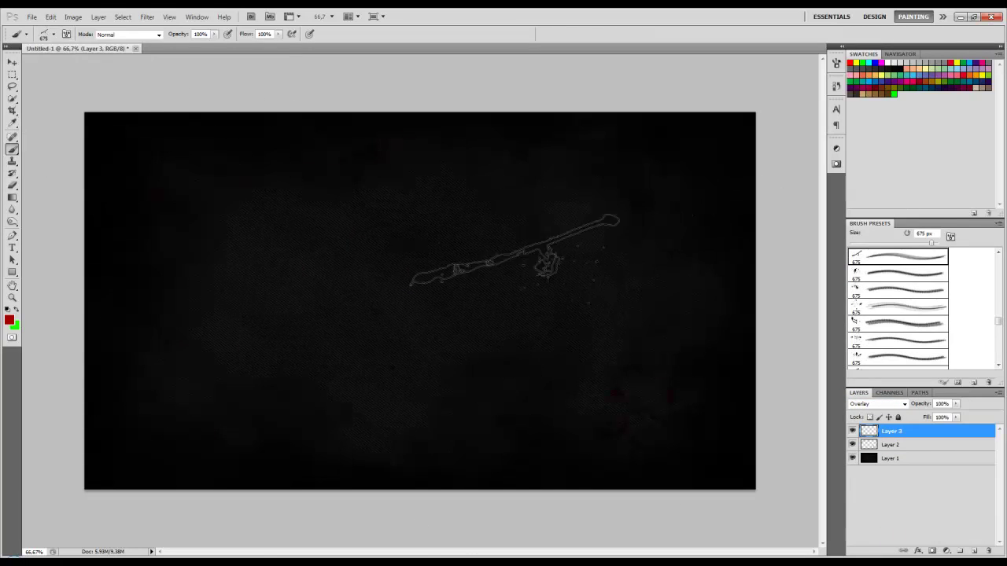
{"action": "key", "text": "ctrl+t"}
{"action": "left_click_drag", "start_coordinate": [494, 281], "coordinate": [393, 168]}
{"action": "key", "text": "Return"}
- Bring the JAVO render into the background document, shrink it slightly, and zoom in on the letters
{"action": "left_click", "coordinate": [32, 17]}
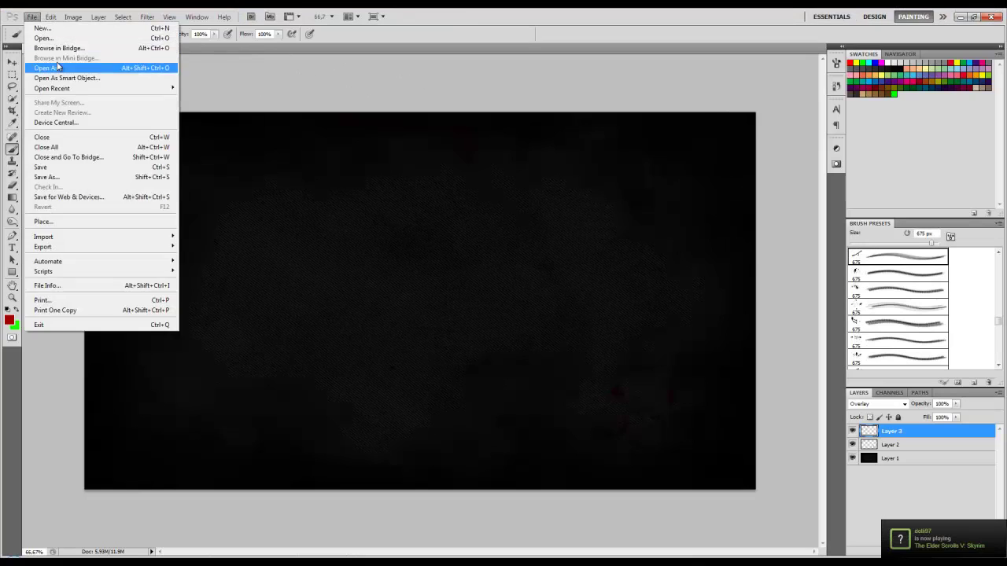
{"action": "left_click", "coordinate": [45, 68]}
{"action": "key", "text": "Return"}
{"action": "left_click_drag", "start_coordinate": [472, 354], "coordinate": [453, 307]}
{"action": "key", "text": "ctrl+t"}
{"action": "left_click_drag", "start_coordinate": [628, 351], "coordinate": [590, 322]}
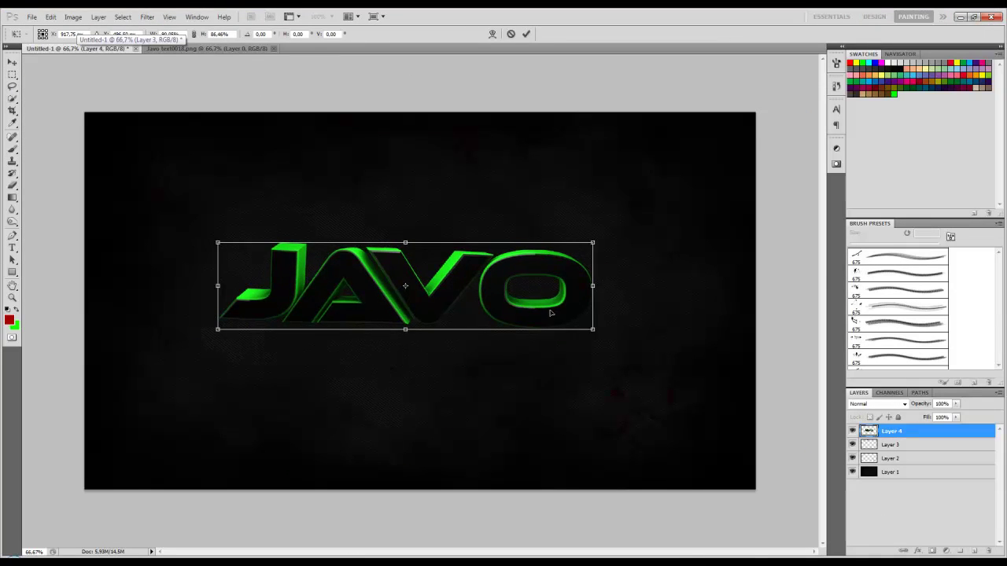
{"action": "key", "text": "Return"}
{"action": "key", "text": "m"}
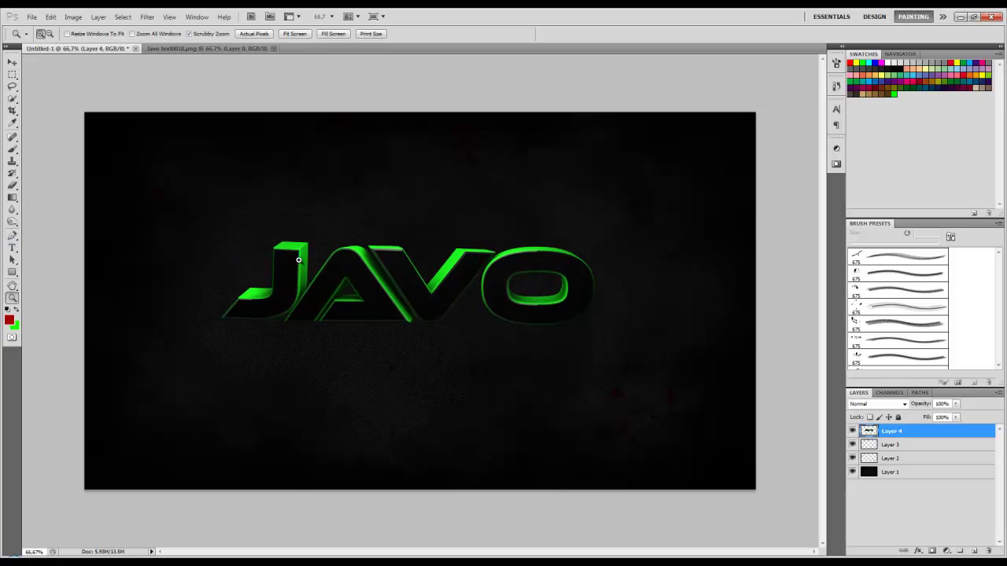
{"action": "left_click", "coordinate": [298, 260]}
{"action": "left_click", "coordinate": [298, 260]}
{"action": "left_click", "coordinate": [13, 124]}
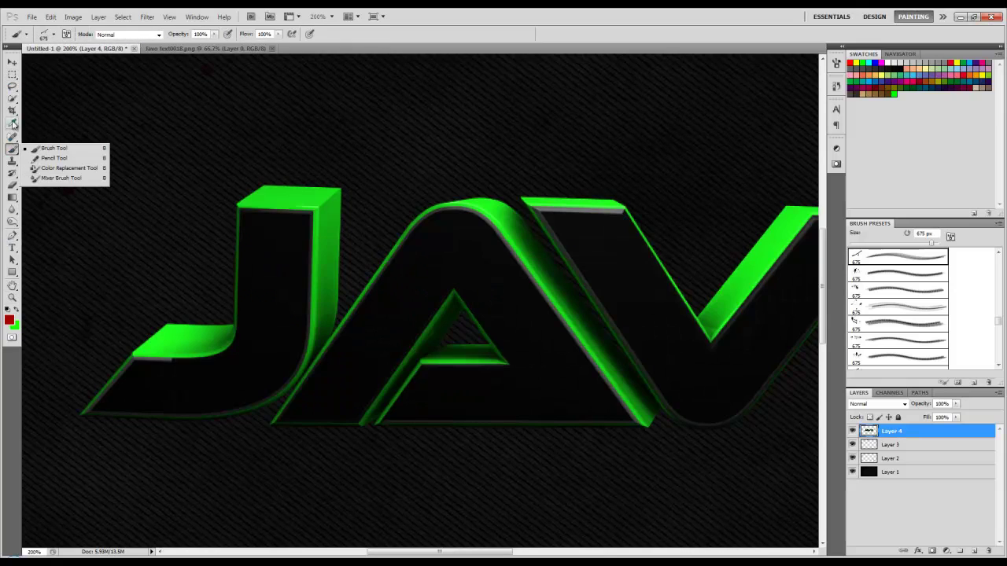
- Pick a small soft round brush and sample the letters' green as the paint colour
{"action": "left_click", "coordinate": [12, 147]}
{"action": "right_click", "coordinate": [123, 146]}
{"action": "scroll", "coordinate": [123, 146], "scroll_direction": "up", "scroll_amount": 5}
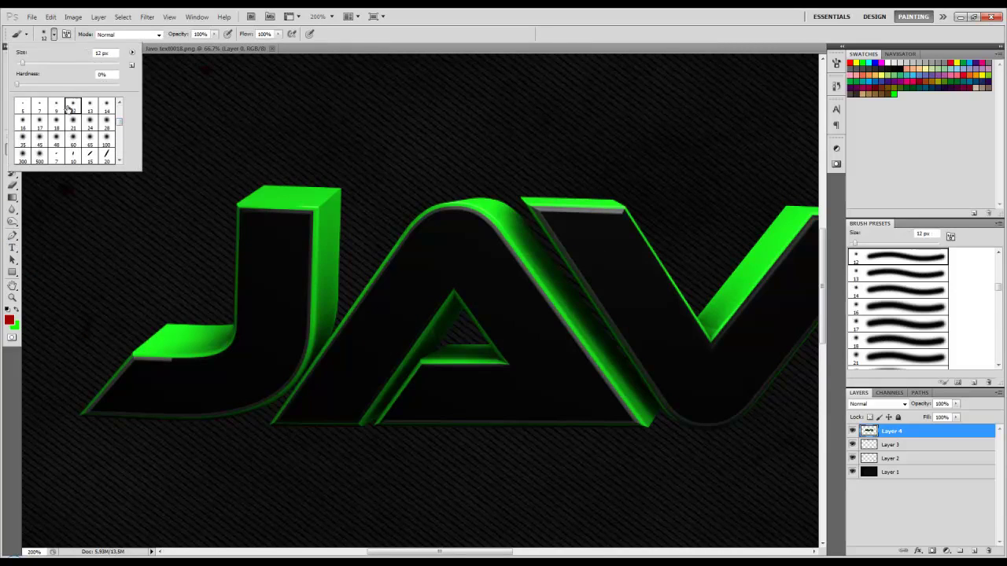
{"action": "left_click", "coordinate": [39, 104]}
{"action": "key", "text": "i"}
{"action": "left_click", "coordinate": [292, 199]}
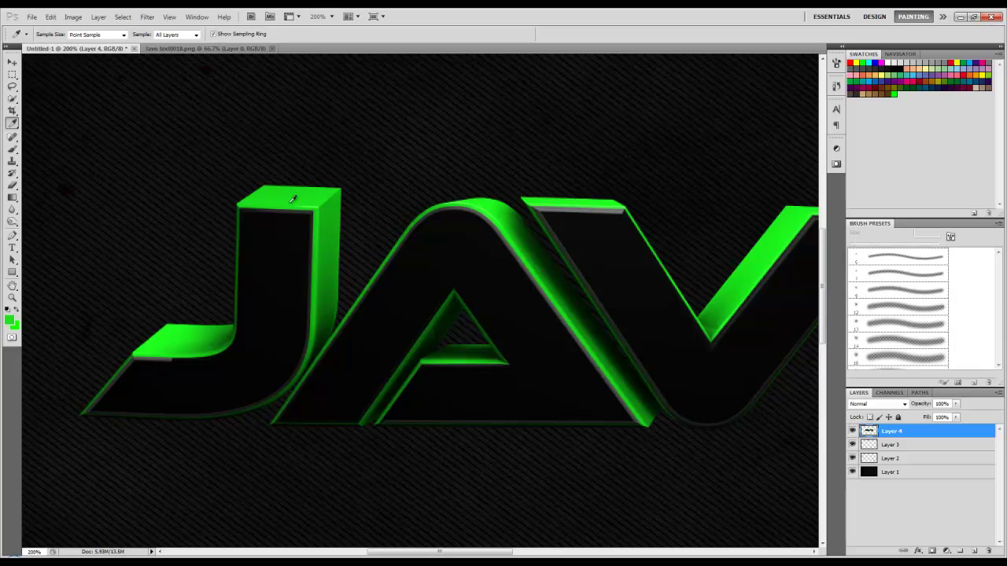
- Stroke two short green drip paths down the J
{"action": "left_click", "coordinate": [275, 249]}
{"action": "right_click", "coordinate": [275, 248]}
{"action": "key", "text": "Return"}
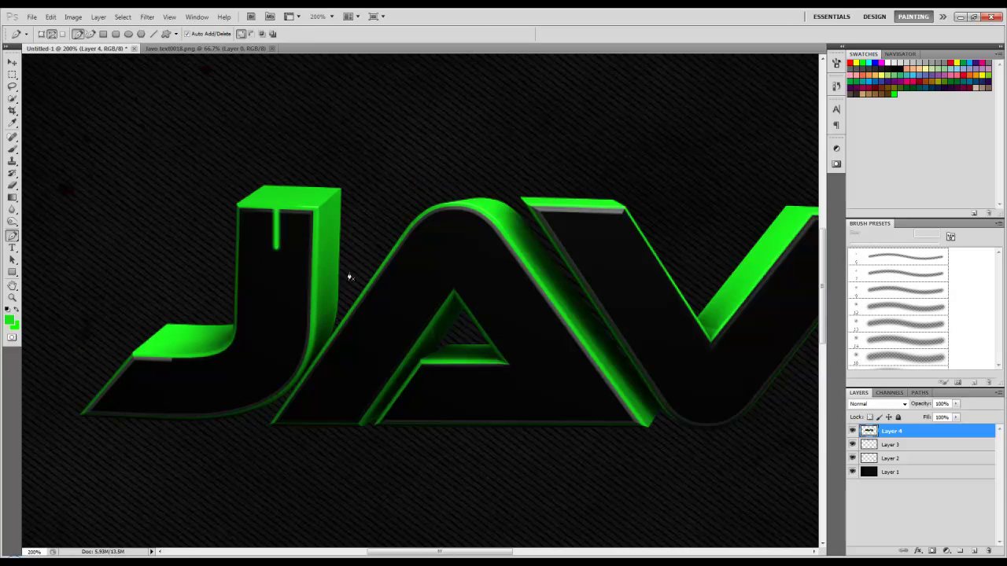
{"action": "left_click", "coordinate": [254, 207]}
{"action": "left_click", "coordinate": [254, 252]}
{"action": "right_click", "coordinate": [252, 257]}
{"action": "key", "text": "Return"}
{"action": "right_click", "coordinate": [251, 250]}
{"action": "left_click", "coordinate": [251, 264]}
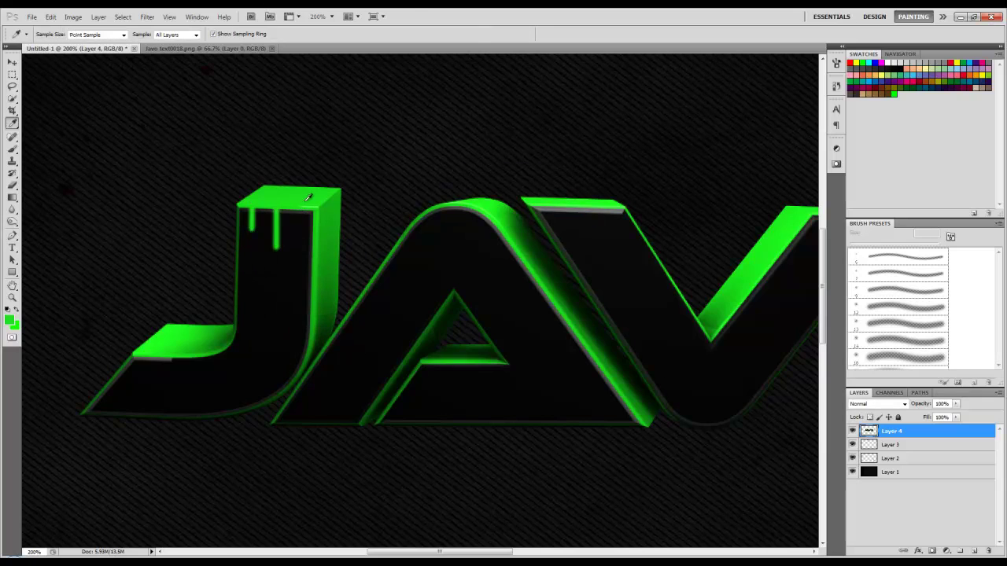
- Add green drips hanging from the J's lower arm
{"action": "right_click", "coordinate": [193, 387]}
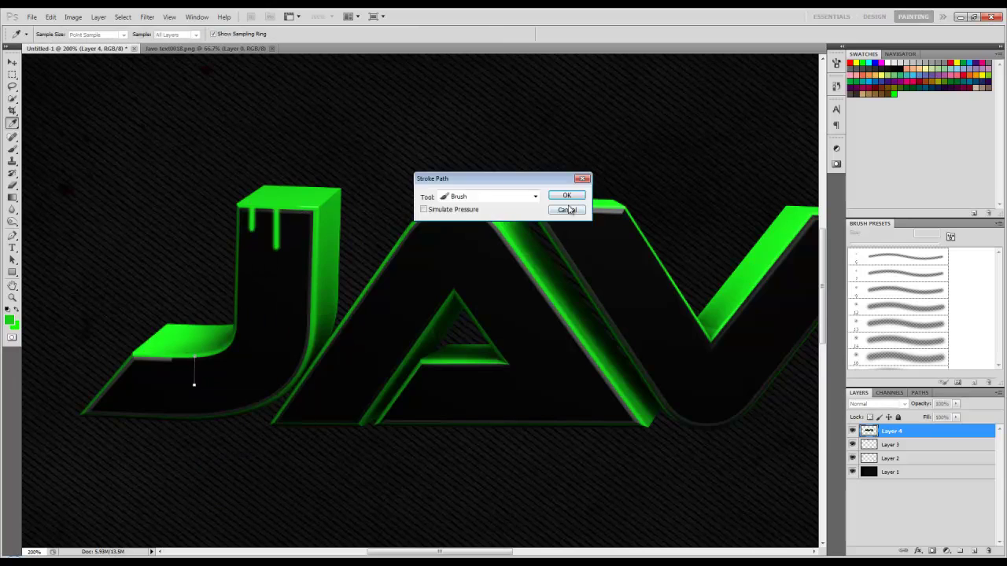
{"action": "key", "text": "Return"}
{"action": "key", "text": "i"}
{"action": "right_click", "coordinate": [152, 382]}
{"action": "left_click", "coordinate": [165, 459]}
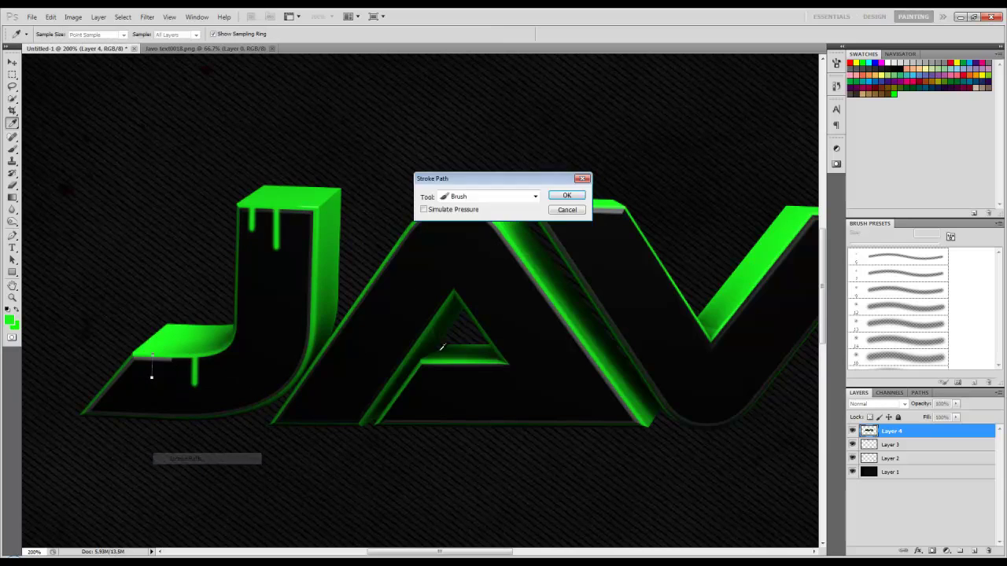
{"action": "key", "text": "Return"}
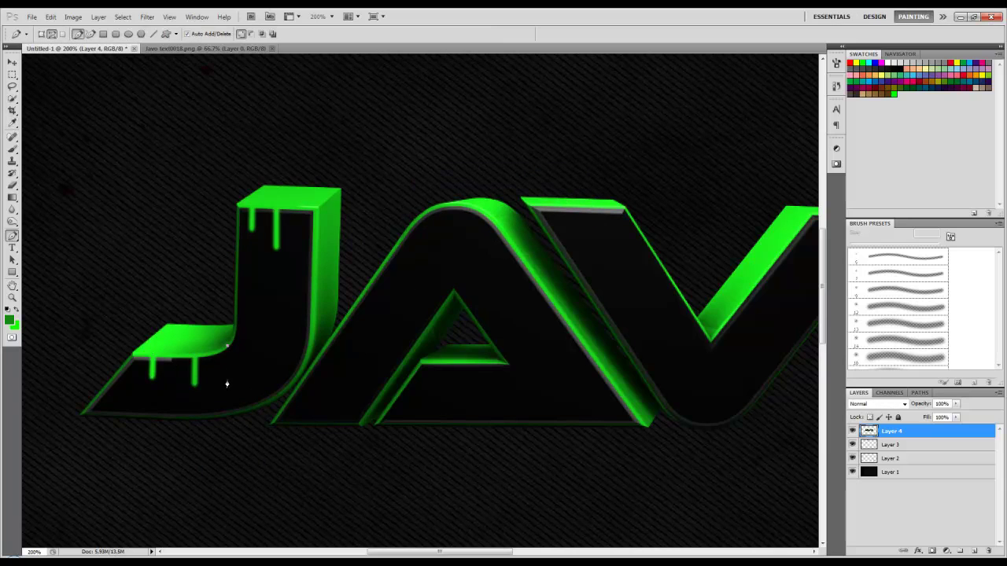
- Paint green drips under the A's crossbar
{"action": "left_click", "coordinate": [227, 383]}
{"action": "right_click", "coordinate": [468, 409]}
{"action": "key", "text": "Return"}
{"action": "right_click", "coordinate": [443, 391]}
{"action": "left_click", "coordinate": [456, 468]}
{"action": "left_click", "coordinate": [565, 197]}
{"action": "key", "text": "i"}
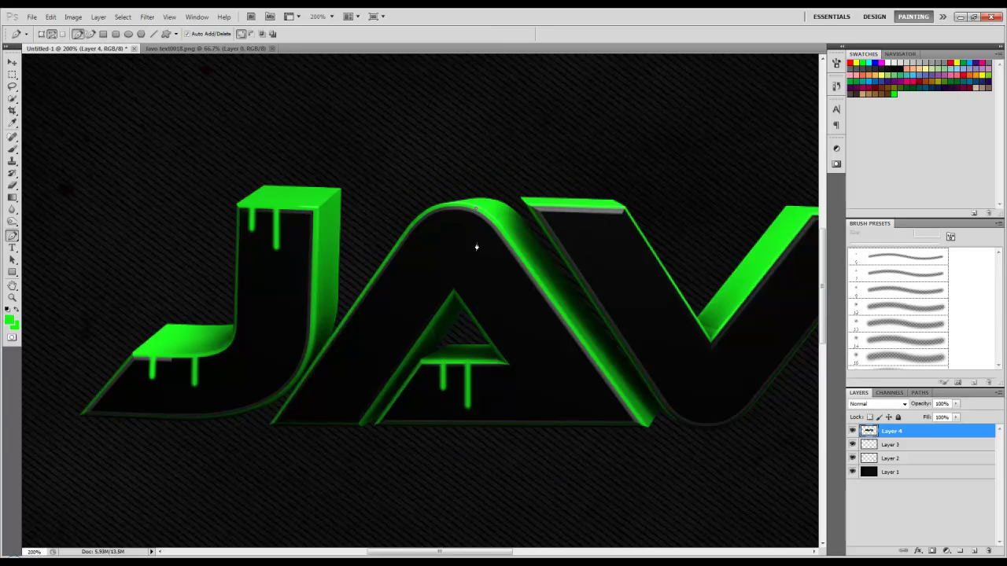
- Add several green drips along the A's top curve
{"action": "right_click", "coordinate": [472, 211]}
{"action": "left_click", "coordinate": [485, 288]}
{"action": "key", "text": "Return"}
{"action": "right_click", "coordinate": [434, 209]}
{"action": "left_click", "coordinate": [447, 286]}
{"action": "key", "text": "Return"}
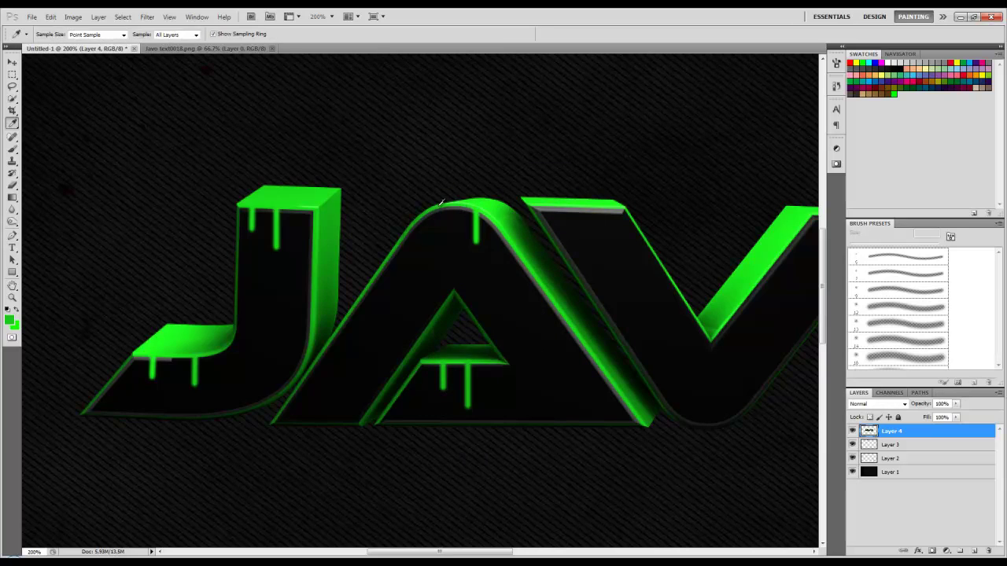
{"action": "key", "text": "p"}
{"action": "right_click", "coordinate": [435, 207]}
{"action": "left_click", "coordinate": [448, 284]}
{"action": "key", "text": "Return"}
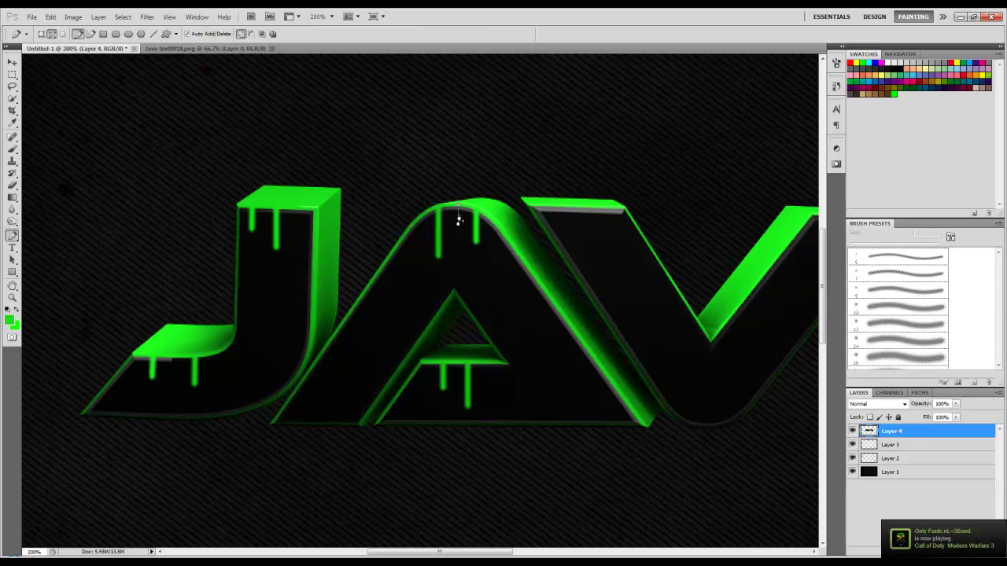
{"action": "key", "text": "i"}
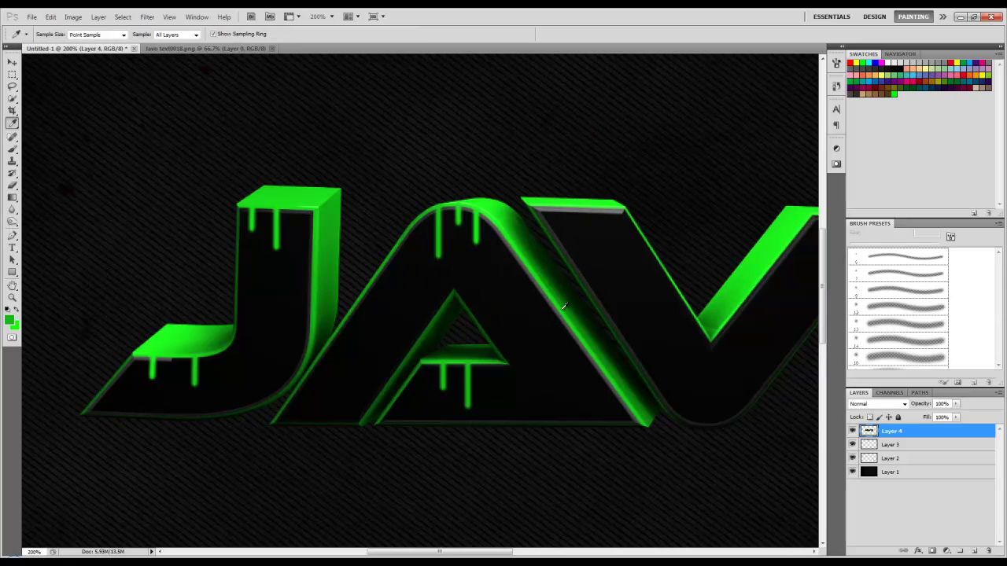
- Paint a green drip under the V's point
{"action": "left_click_drag", "start_coordinate": [629, 272], "coordinate": [421, 303]}
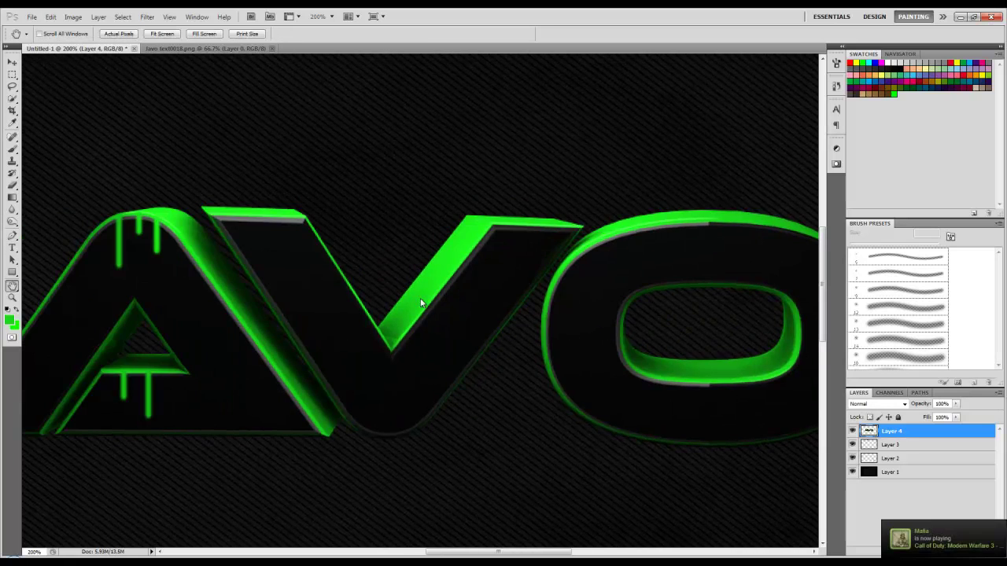
{"action": "right_click", "coordinate": [399, 355]}
{"action": "left_click", "coordinate": [427, 454]}
{"action": "key", "text": "Return"}
{"action": "key", "text": "b"}
{"action": "key", "text": "p"}
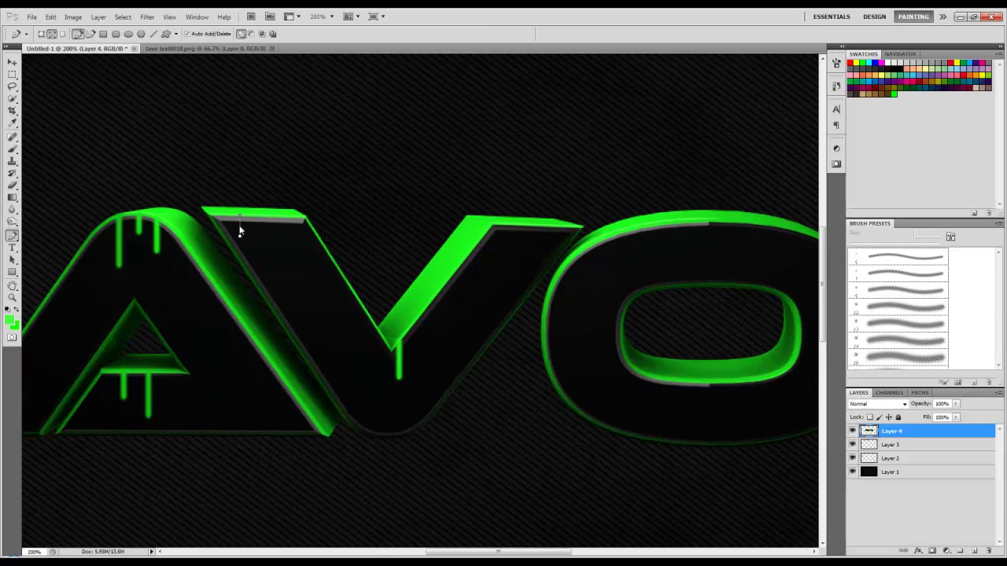
- Add three green drips under the V's left top edge
{"action": "right_click", "coordinate": [240, 231]}
{"action": "key", "text": "Return"}
{"action": "key", "text": "b"}
{"action": "key", "text": "p"}
{"action": "left_click", "coordinate": [279, 265]}
{"action": "right_click", "coordinate": [279, 265]}
{"action": "key", "text": "Return"}
{"action": "right_click", "coordinate": [260, 233]}
{"action": "left_click", "coordinate": [293, 317]}
{"action": "key", "text": "Return"}
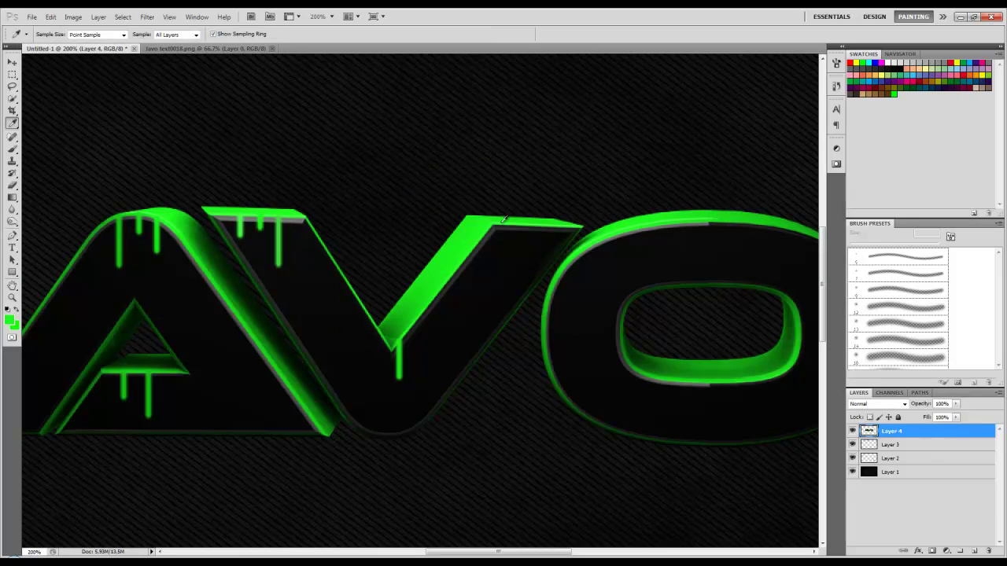
- Add three drips under the V's right top edge and one more on its edge
{"action": "right_click", "coordinate": [501, 275]}
{"action": "key", "text": "Return"}
{"action": "right_click", "coordinate": [522, 250]}
{"action": "key", "text": "Return"}
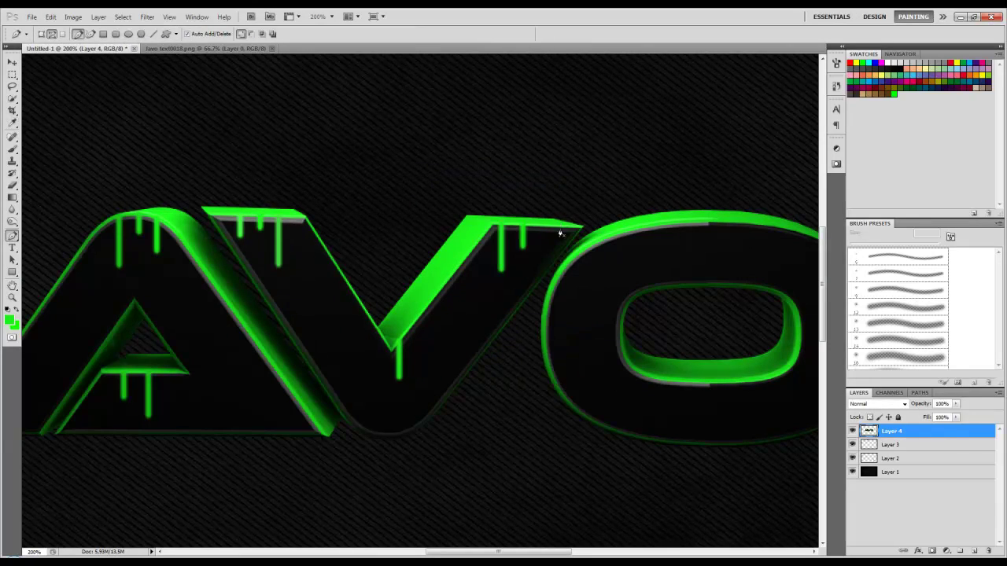
{"action": "right_click", "coordinate": [545, 261]}
{"action": "key", "text": "Return"}
{"action": "right_click", "coordinate": [373, 353]}
{"action": "key", "text": "Return"}
- Paint green drips under the O's inner bottom and its top edge
{"action": "left_click_drag", "start_coordinate": [461, 340], "coordinate": [206, 308]}
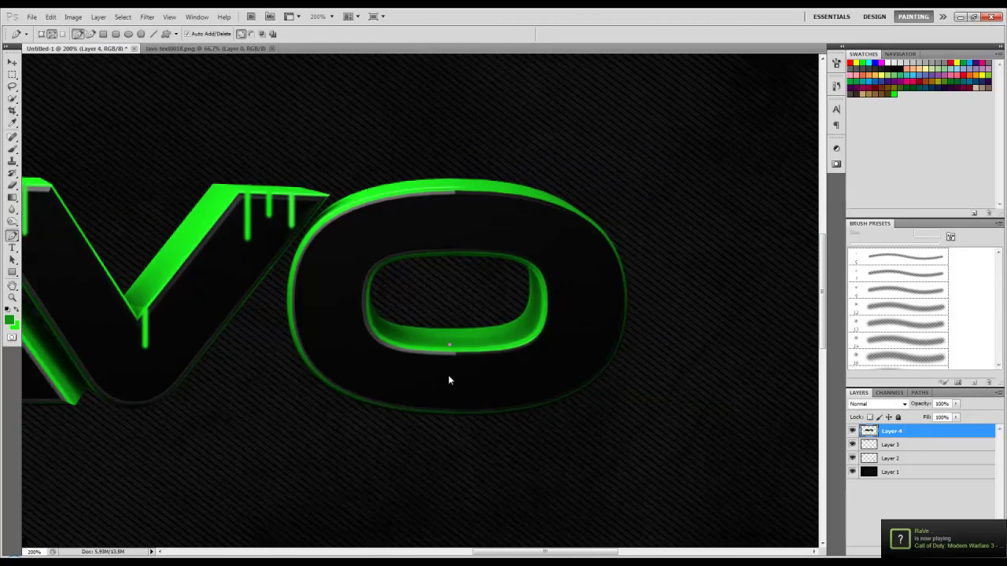
{"action": "right_click", "coordinate": [449, 354]}
{"action": "key", "text": "Return"}
{"action": "key", "text": "p"}
{"action": "right_click", "coordinate": [493, 203]}
{"action": "left_click", "coordinate": [519, 299]}
{"action": "key", "text": "Return"}
{"action": "key", "text": "u"}
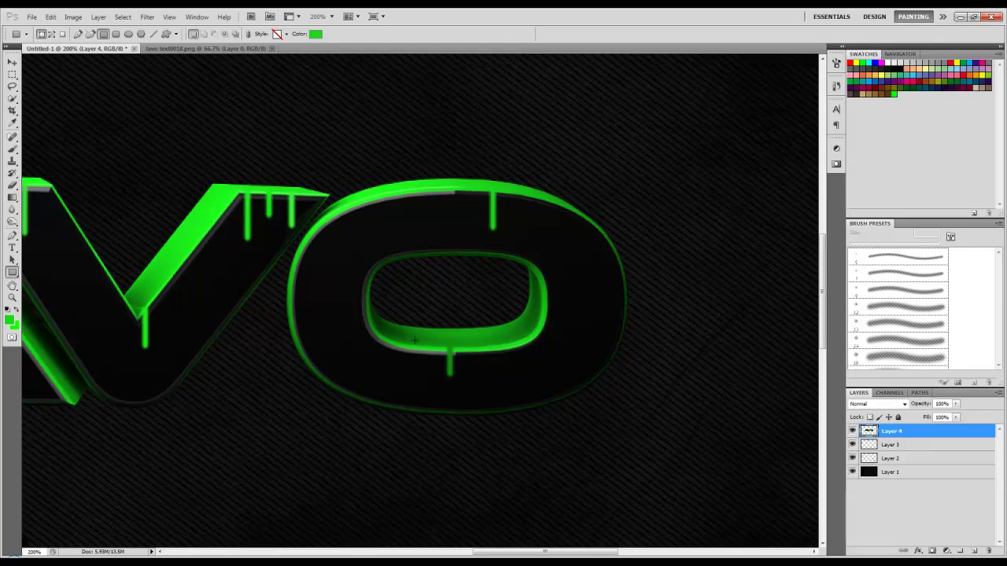
- Add three more short green drips under the O
{"action": "right_click", "coordinate": [414, 391]}
{"action": "left_click", "coordinate": [550, 312]}
{"action": "key", "text": "Return"}
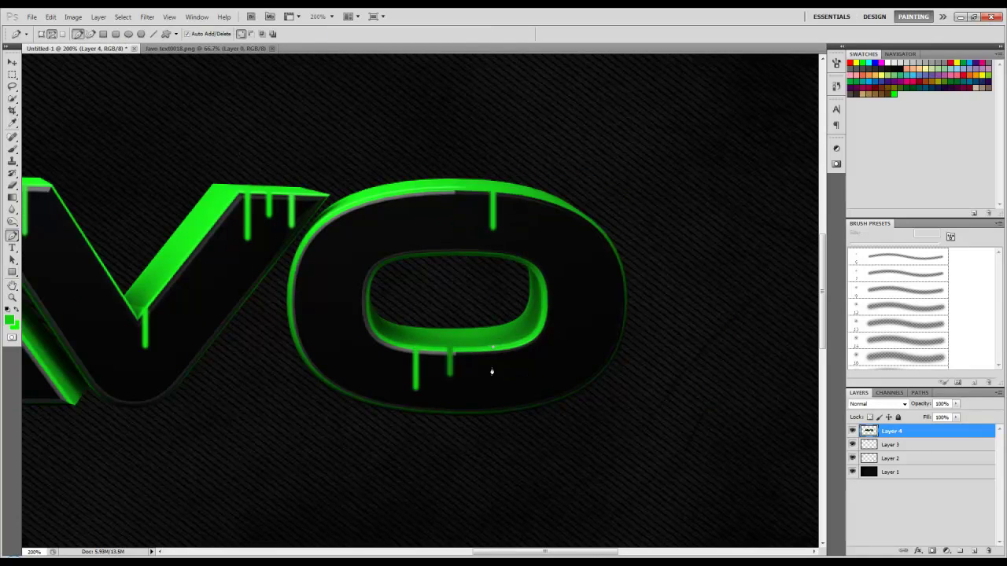
{"action": "right_click", "coordinate": [492, 371]}
{"action": "left_click", "coordinate": [535, 429]}
{"action": "key", "text": "Return"}
{"action": "right_click", "coordinate": [475, 363]}
{"action": "left_click", "coordinate": [519, 425]}
{"action": "key", "text": "Return"}
- Finish with green drips at the O's top and upper-right rim
{"action": "left_click", "coordinate": [391, 225]}
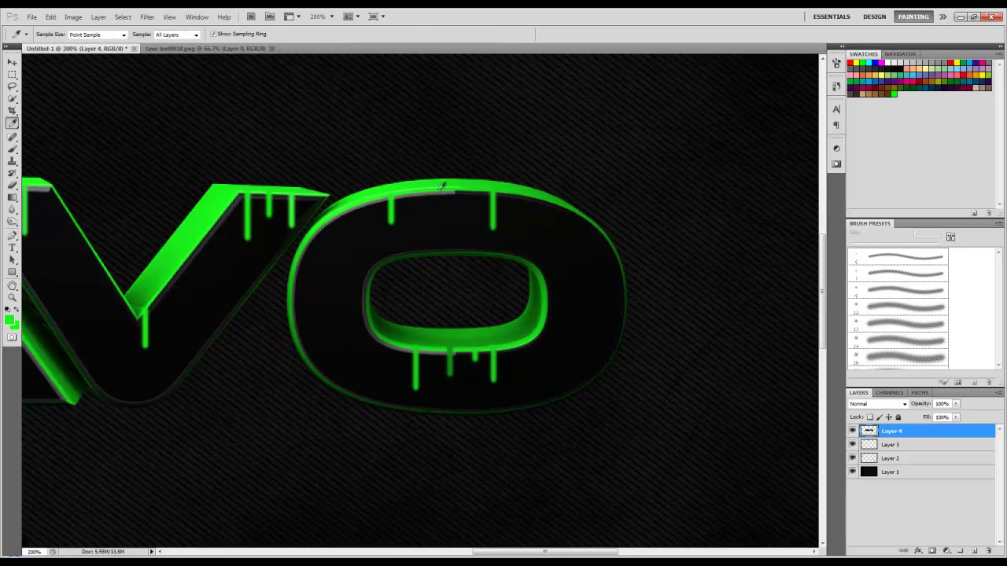
{"action": "right_click", "coordinate": [438, 207]}
{"action": "left_click", "coordinate": [472, 291]}
{"action": "key", "text": "Return"}
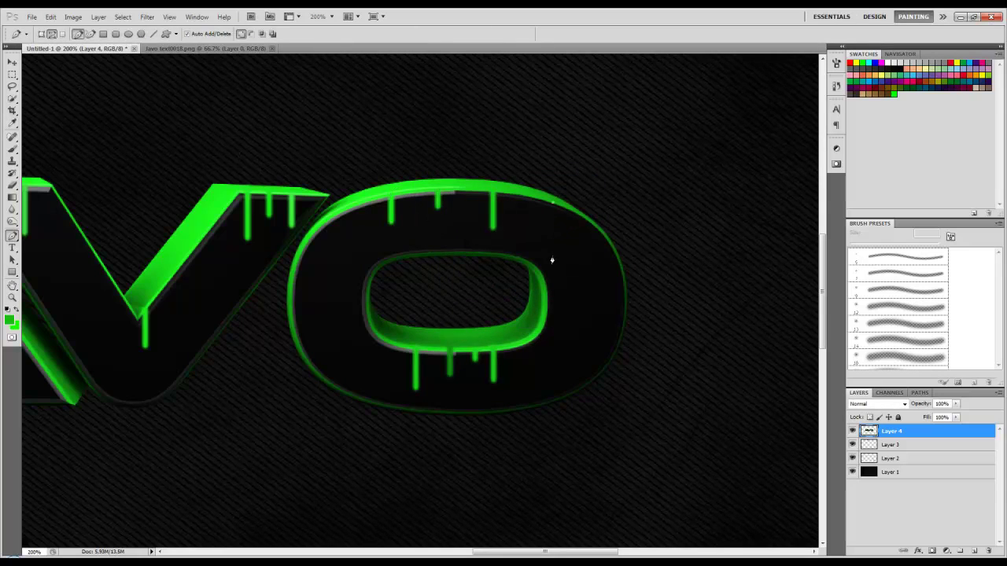
{"action": "right_click", "coordinate": [552, 259]}
{"action": "left_click", "coordinate": [595, 319]}
{"action": "key", "text": "Return"}
- Fit the image on screen, then stamp a resized, rotated green splatter under the text
{"action": "key", "text": "ctrl+0"}
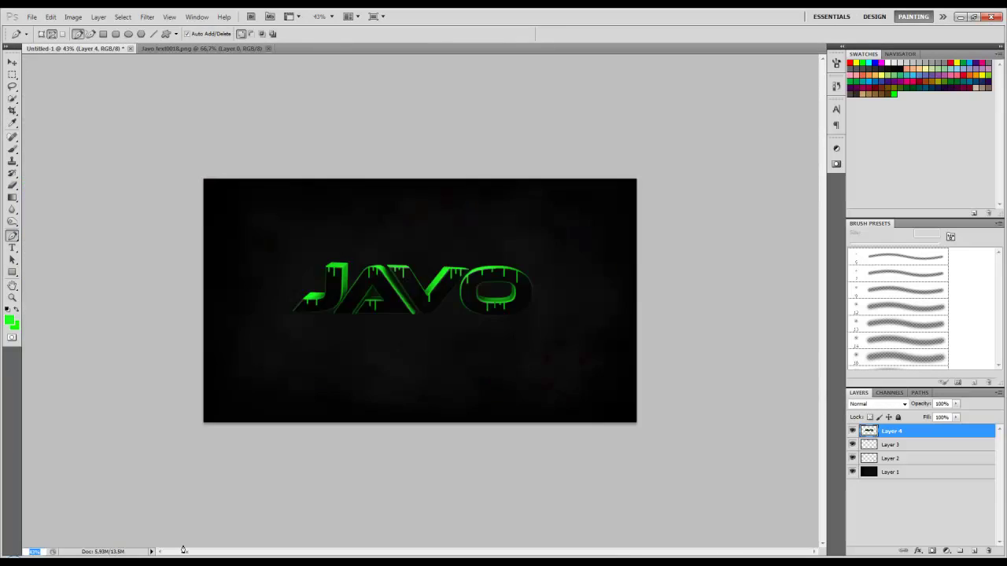
{"action": "key", "text": "b"}
{"action": "left_click", "coordinate": [10, 319]}
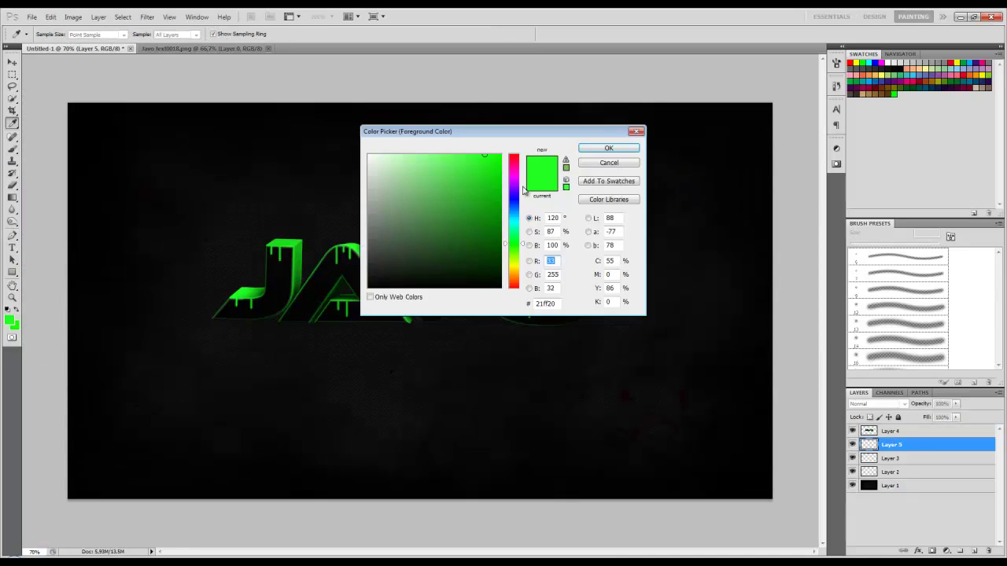
{"action": "left_click", "coordinate": [598, 142]}
{"action": "left_click", "coordinate": [44, 34]}
{"action": "key", "text": "Return"}
{"action": "left_click", "coordinate": [635, 436]}
{"action": "key", "text": "ctrl+t"}
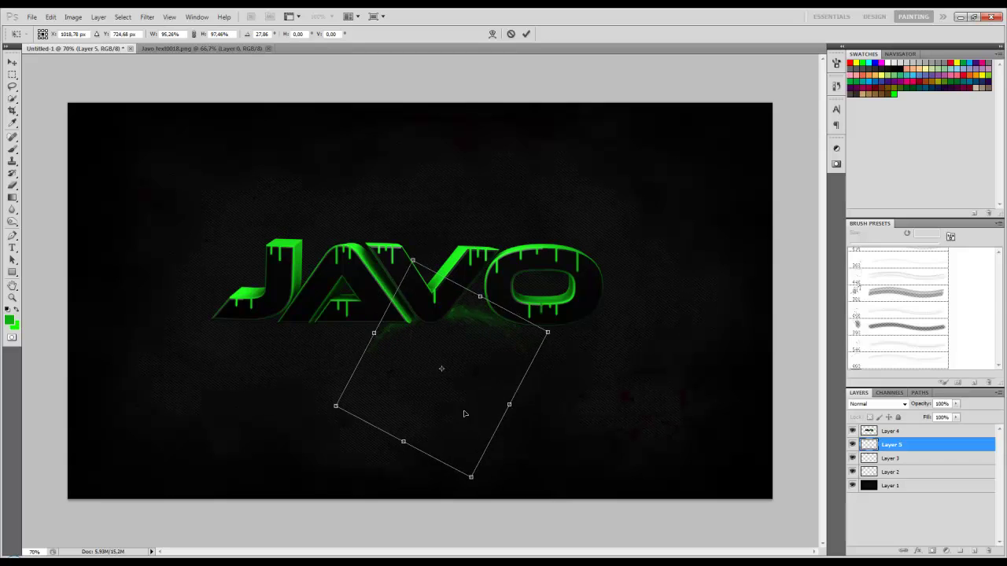
{"action": "key", "text": "Return"}
- On Layer 2, pick red paint and try the 675 px and 450 px drip brushes
{"action": "left_click", "coordinate": [54, 34]}
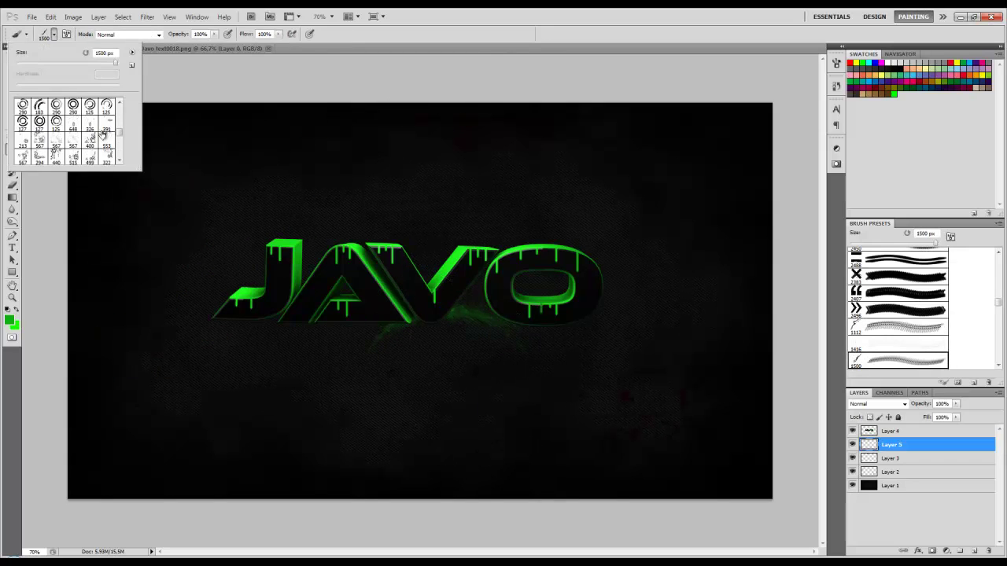
{"action": "left_click", "coordinate": [56, 106]}
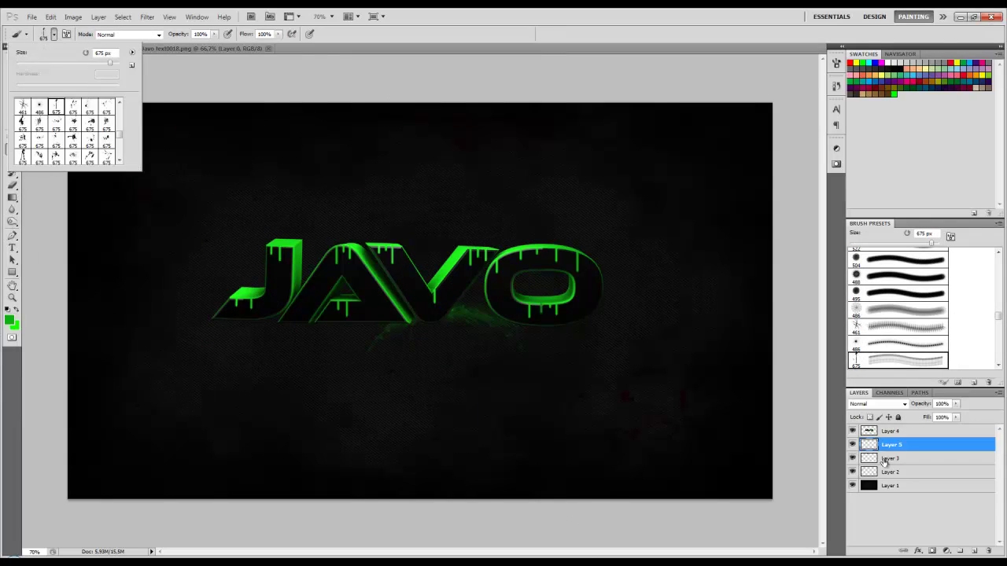
{"action": "left_click", "coordinate": [890, 472]}
{"action": "left_click", "coordinate": [9, 318]}
{"action": "left_click", "coordinate": [600, 146]}
{"action": "left_click", "coordinate": [53, 34]}
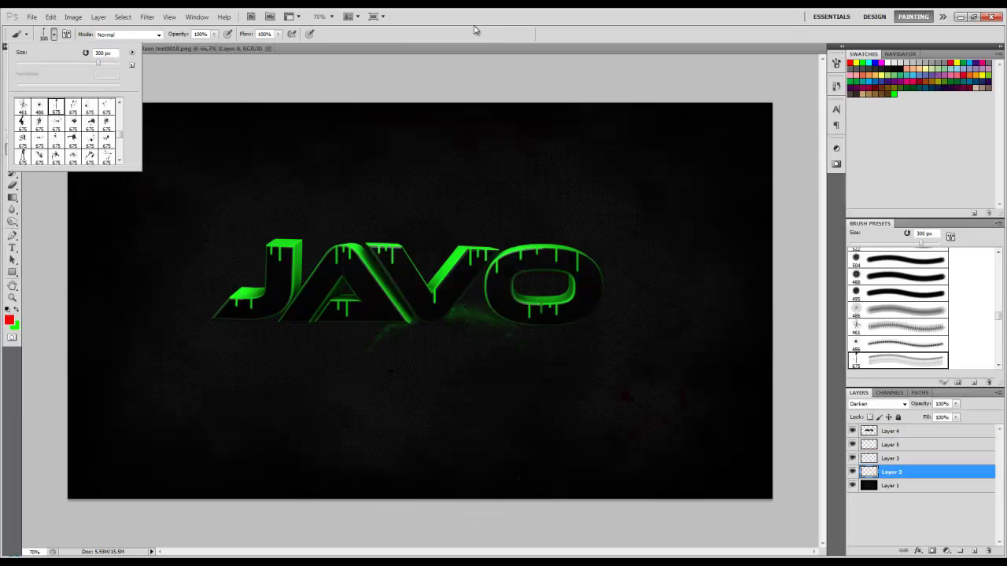
{"action": "left_click", "coordinate": [474, 30]}
{"action": "left_click", "coordinate": [54, 34]}
{"action": "double_click", "coordinate": [71, 122]}
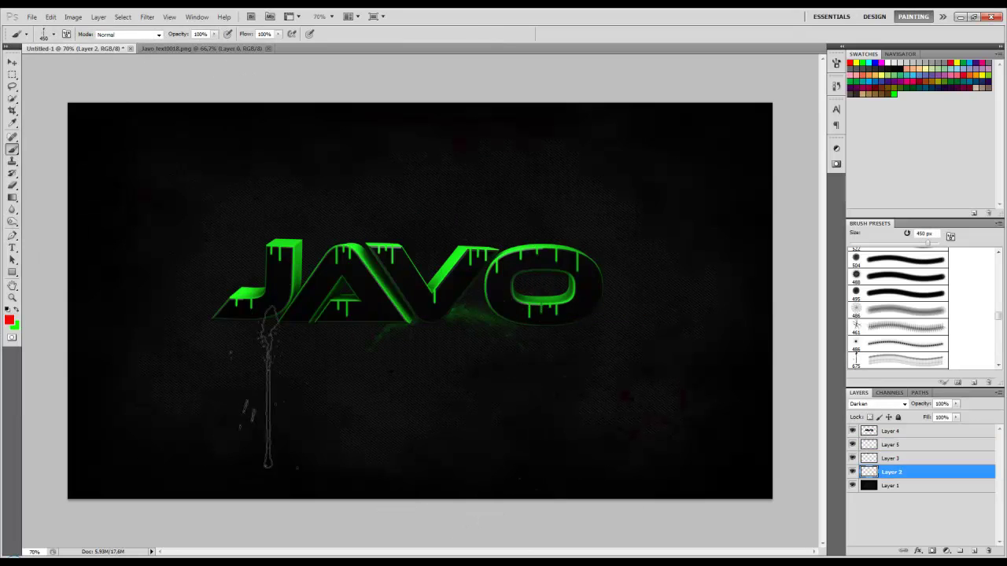
{"action": "left_click", "coordinate": [53, 34]}
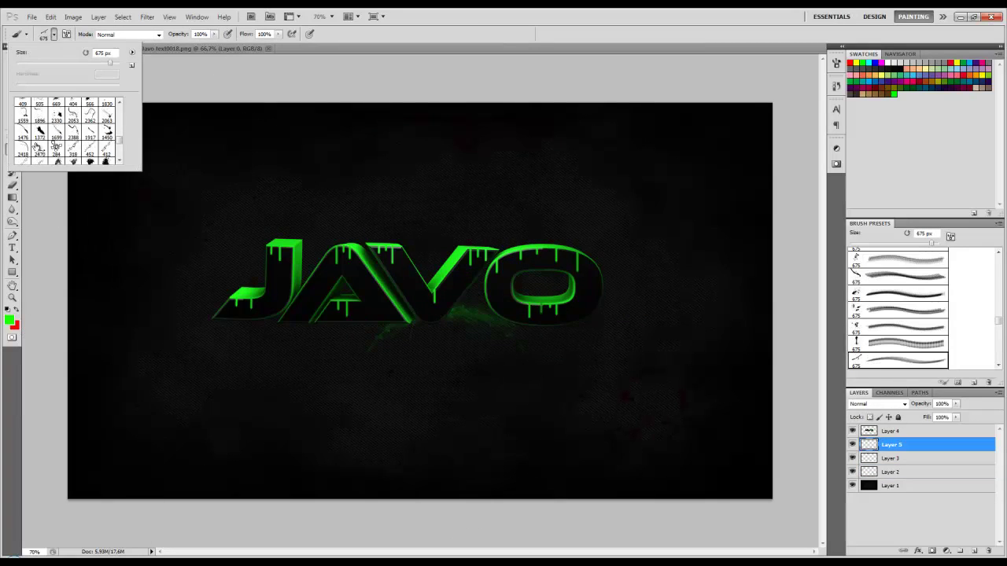
{"action": "scroll", "coordinate": [37, 145], "scroll_direction": "up", "scroll_amount": 5}
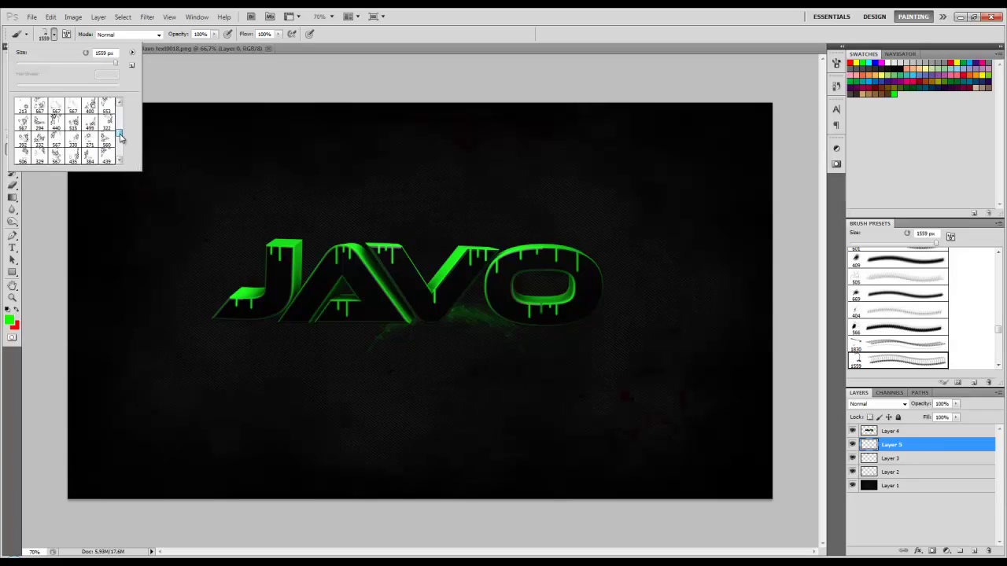
- Draw a 2 px green swoosh on a new layer, rotate it around the O, and browse the flare images
{"action": "key", "text": "period"}
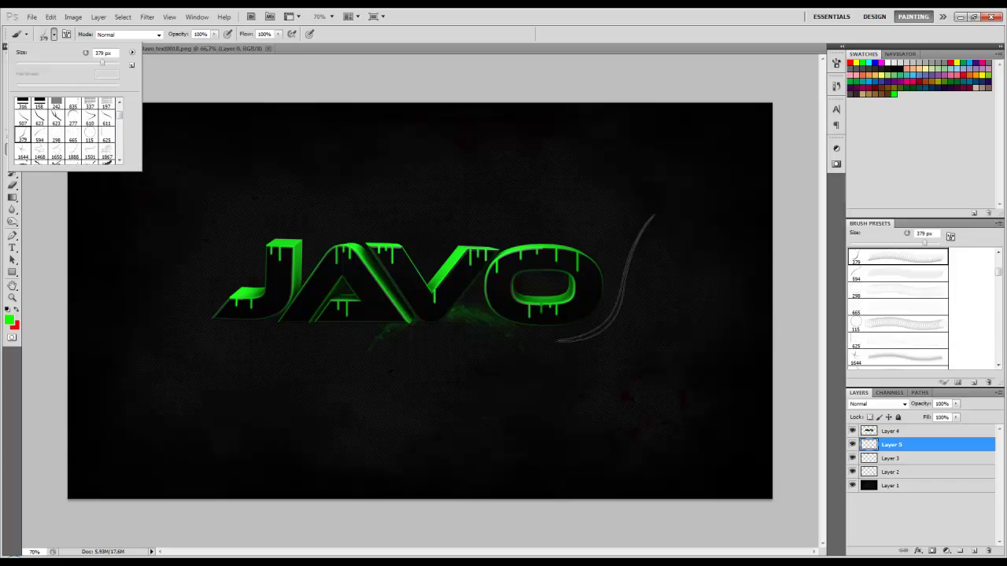
{"action": "key", "text": "ctrl+shift+alt+n"}
{"action": "left_click", "coordinate": [54, 34]}
{"action": "key", "text": "Return"}
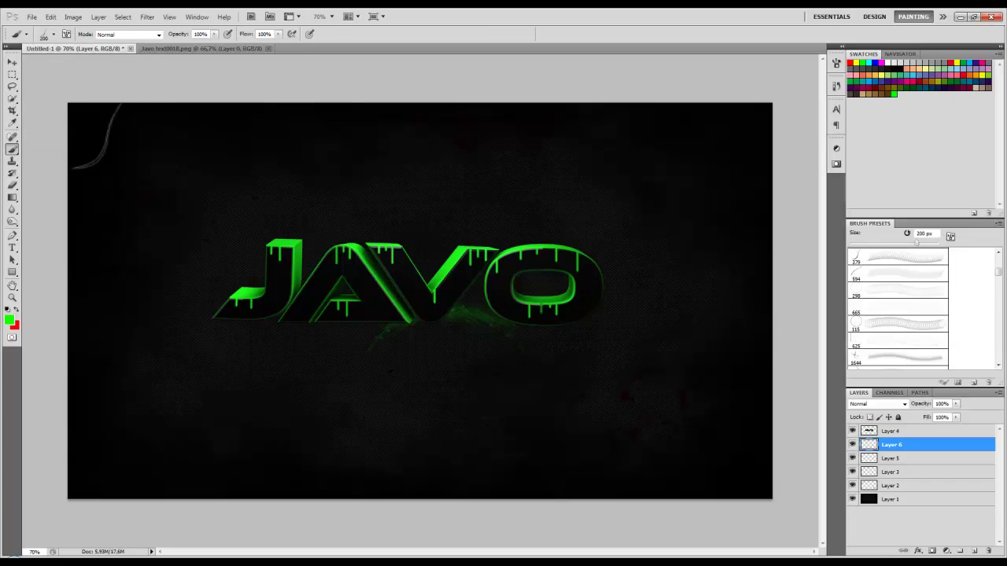
{"action": "left_click", "coordinate": [54, 33]}
{"action": "type", "text": "2"}
{"action": "key", "text": "ctrl+t"}
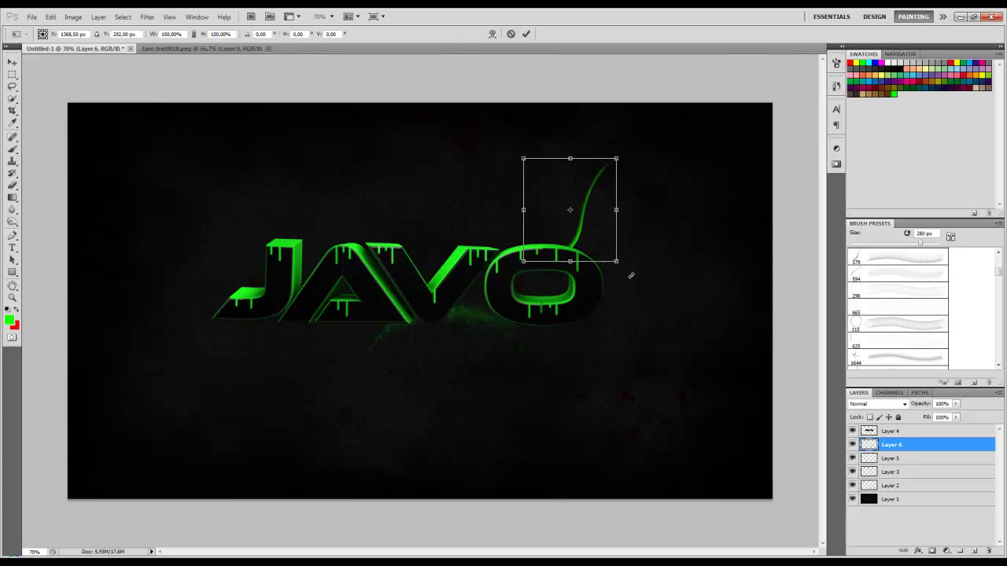
{"action": "left_click_drag", "start_coordinate": [635, 275], "coordinate": [653, 293]}
{"action": "key", "text": "Return"}
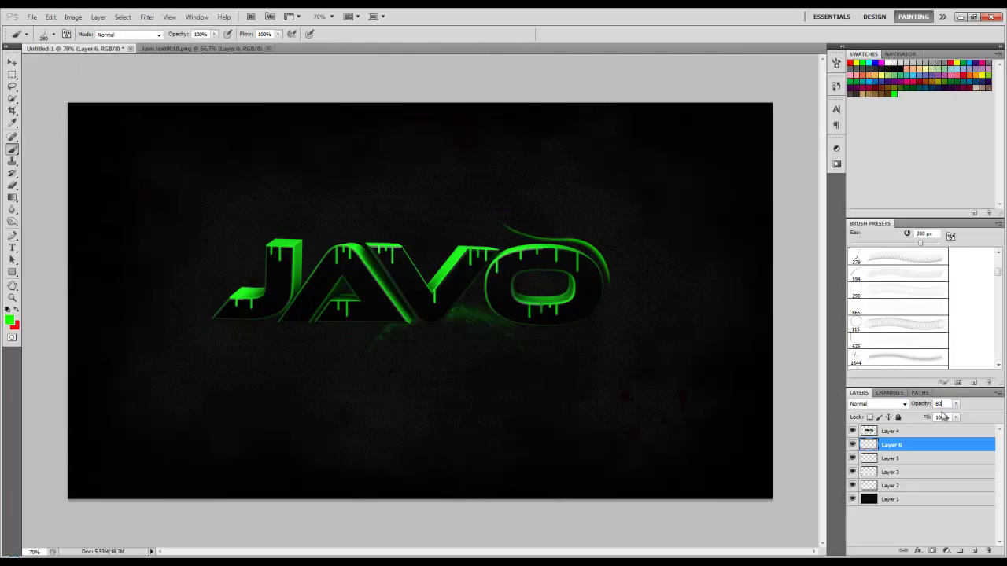
{"action": "left_click", "coordinate": [32, 16]}
{"action": "left_click", "coordinate": [47, 40]}
- Bring OpticalFlare30 into the JAVO document in Screen mode and shrink it over the text
{"action": "double_click", "coordinate": [440, 161]}
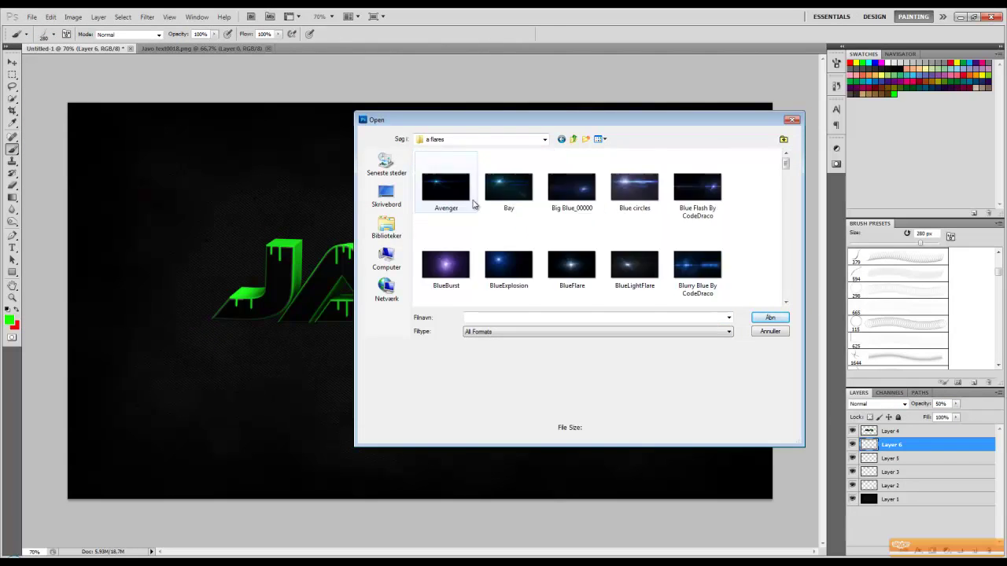
{"action": "scroll", "coordinate": [597, 268], "scroll_direction": "down", "scroll_amount": 3}
{"action": "scroll", "coordinate": [597, 267], "scroll_direction": "down", "scroll_amount": 5}
{"action": "double_click", "coordinate": [449, 197]}
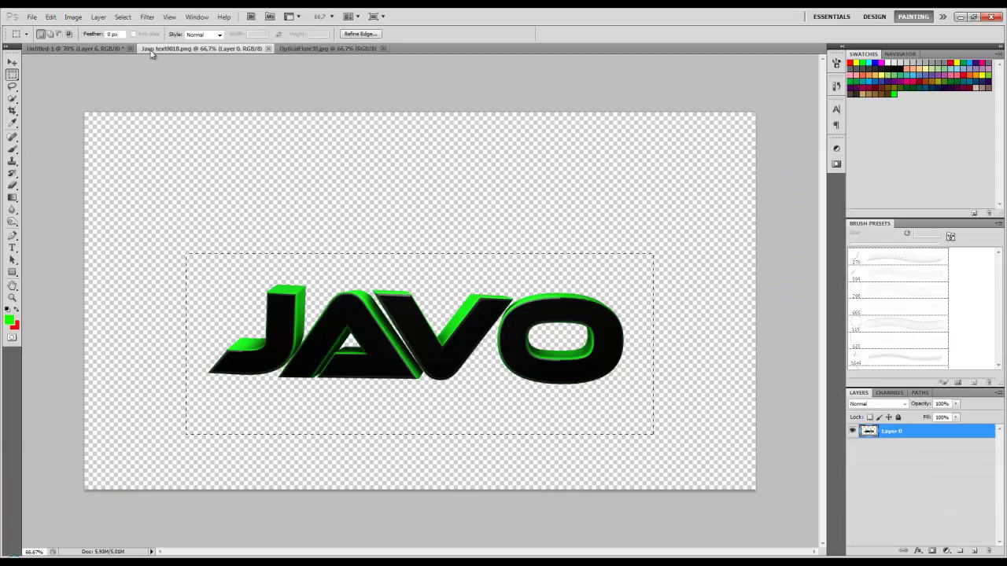
{"action": "left_click_drag", "start_coordinate": [874, 429], "coordinate": [883, 433]}
{"action": "key", "text": "shift+alt+s"}
{"action": "key", "text": "ctrl+t"}
{"action": "left_click_drag", "start_coordinate": [772, 500], "coordinate": [590, 385]}
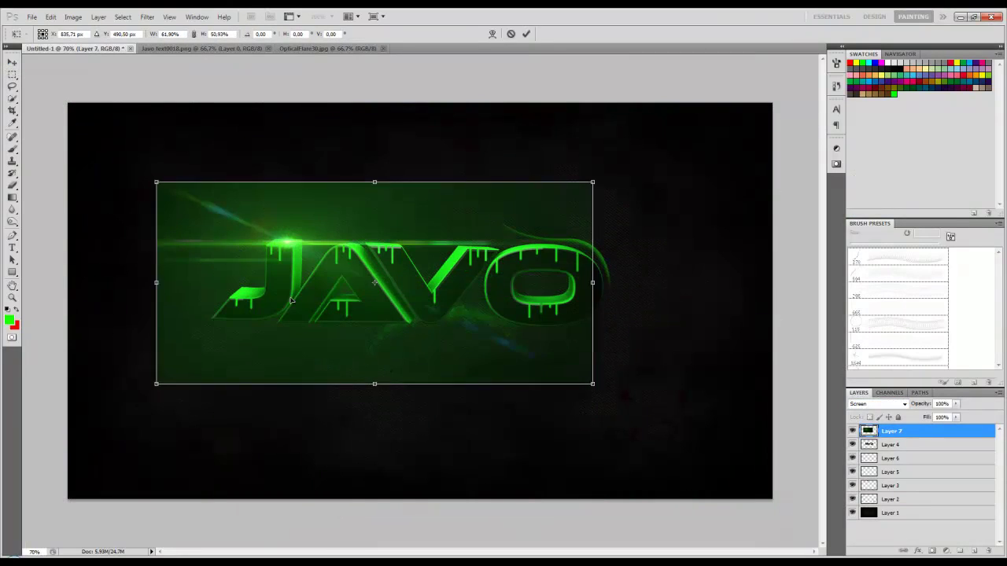
{"action": "key", "text": "Return"}
- Paint out the flare's right and bottom parts with a 500 px black brush
{"action": "key", "text": "b"}
{"action": "left_click", "coordinate": [45, 33]}
{"action": "left_click", "coordinate": [14, 325]}
{"action": "left_click", "coordinate": [640, 144]}
{"action": "key", "text": "x"}
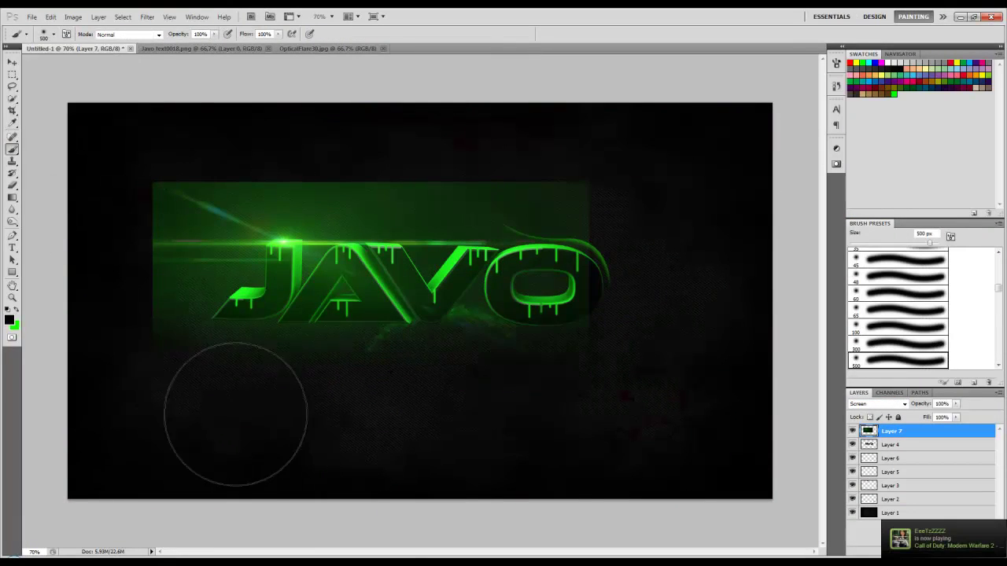
{"action": "mouse_move", "coordinate": [225, 393]}
{"action": "left_mouse_down"}
{"action": "mouse_move", "coordinate": [505, 165]}
{"action": "mouse_move", "coordinate": [139, 139]}
{"action": "mouse_move", "coordinate": [323, 133]}
{"action": "left_mouse_up"}
{"action": "key", "text": "ctrl+t"}
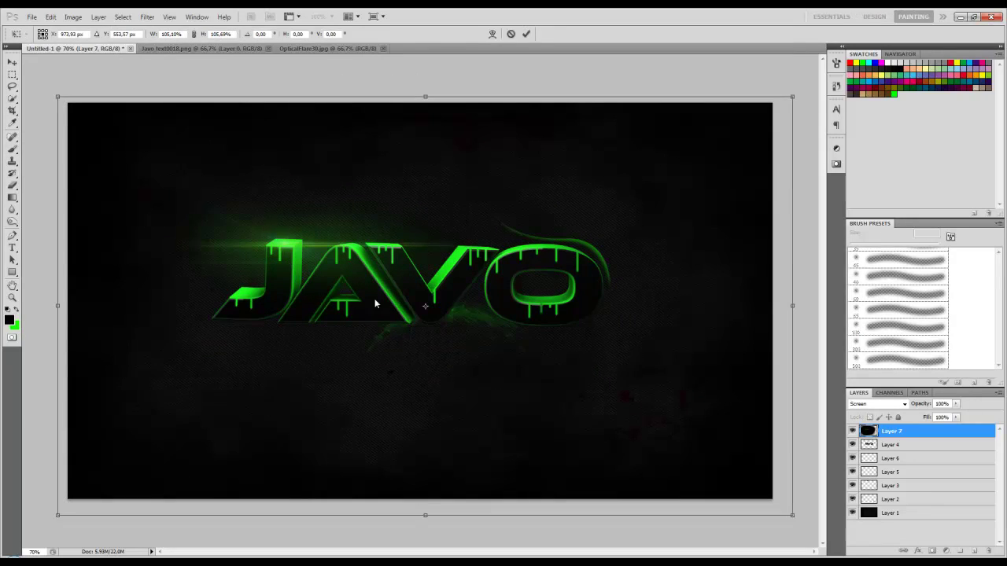
{"action": "key", "text": "Return"}
- Lower the swoosh on Layer 6 to 25% opacity and open another image
{"action": "left_click", "coordinate": [891, 458]}
{"action": "key", "text": "ctrl+t"}
{"action": "key", "text": "Return"}
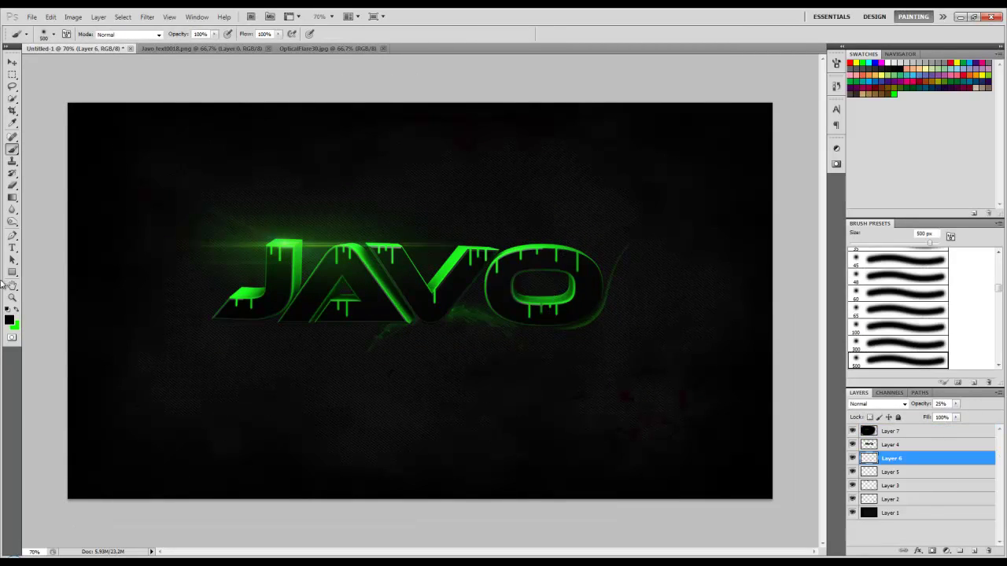
{"action": "key", "text": "ctrl+o"}
- Open the 10.jpg light rays image from the PlasmaStreaks folder
{"action": "double_click", "coordinate": [475, 206]}
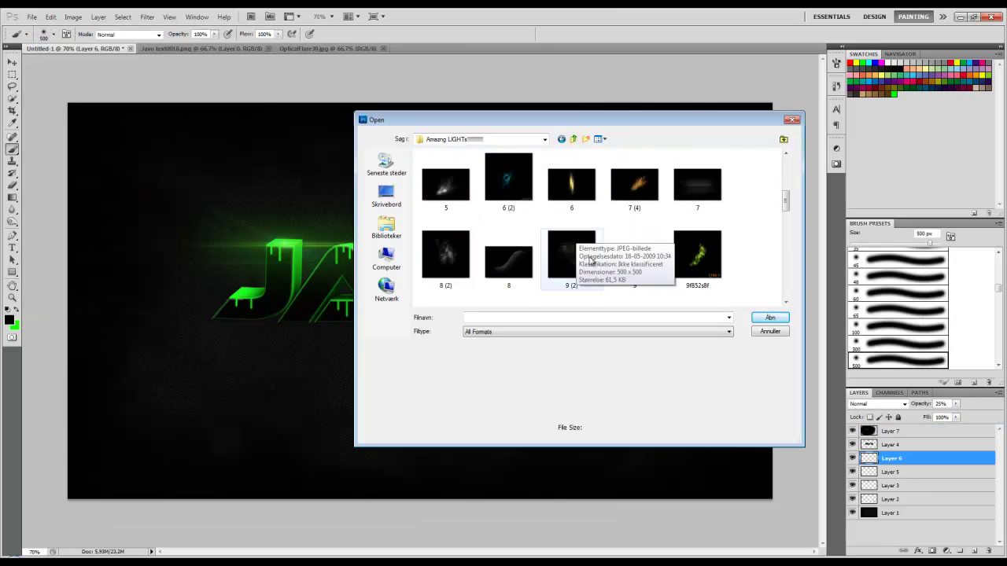
{"action": "double_click", "coordinate": [610, 195]}
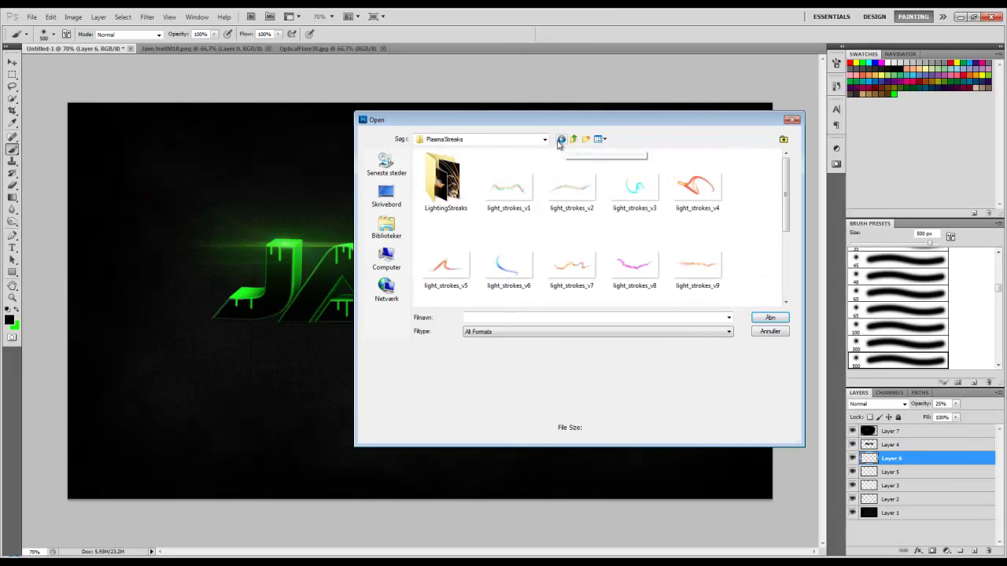
{"action": "double_click", "coordinate": [445, 177]}
{"action": "double_click", "coordinate": [690, 260]}
- Paste the light rays into the JAVO document in Screen mode, flipped horizontally to the top-right
{"action": "left_click", "coordinate": [75, 48]}
{"action": "key", "text": "ctrl+v"}
{"action": "key", "text": "ctrl+t"}
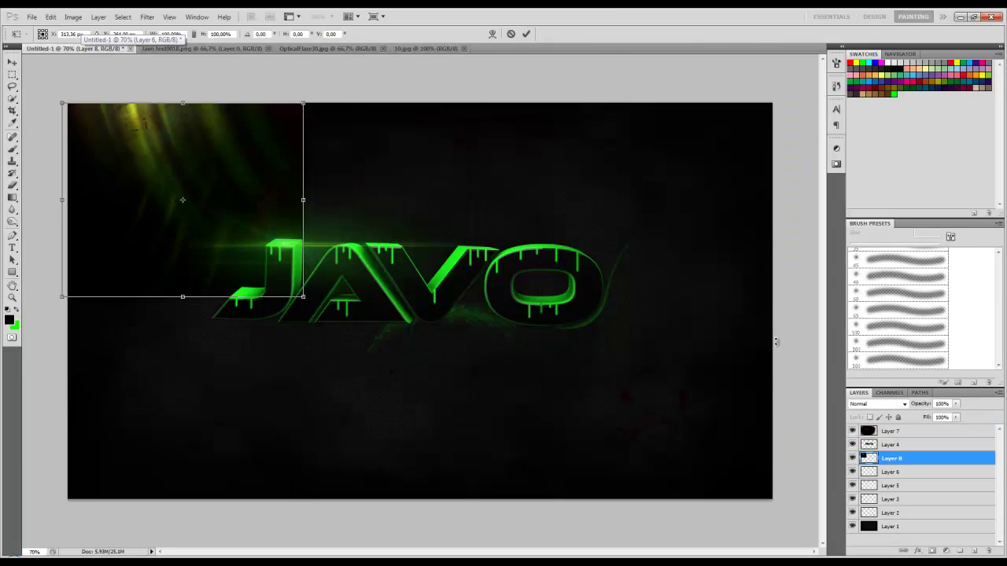
{"action": "key", "text": "Return"}
{"action": "key", "text": "b"}
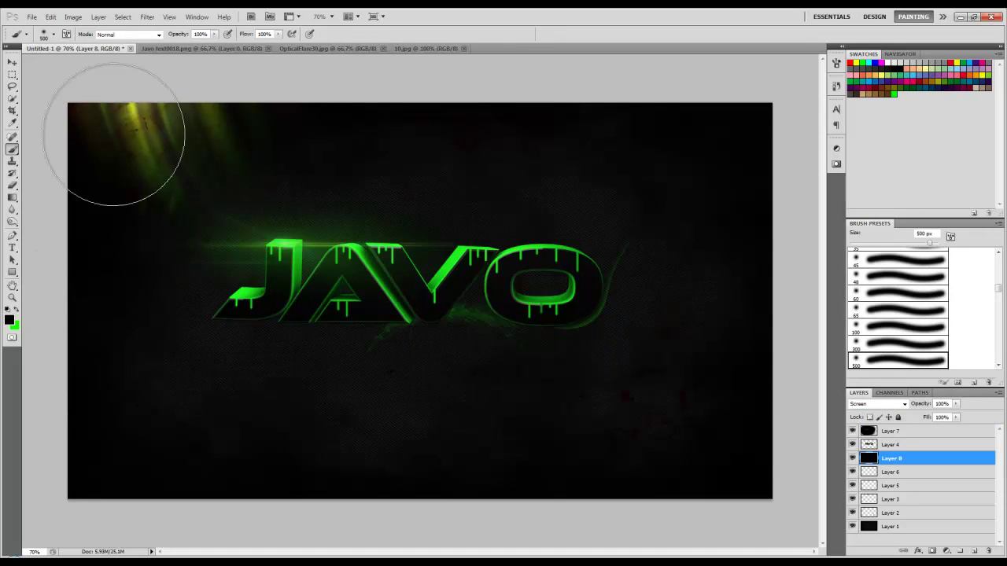
{"action": "left_click", "coordinate": [51, 17]}
{"action": "left_click", "coordinate": [95, 218]}
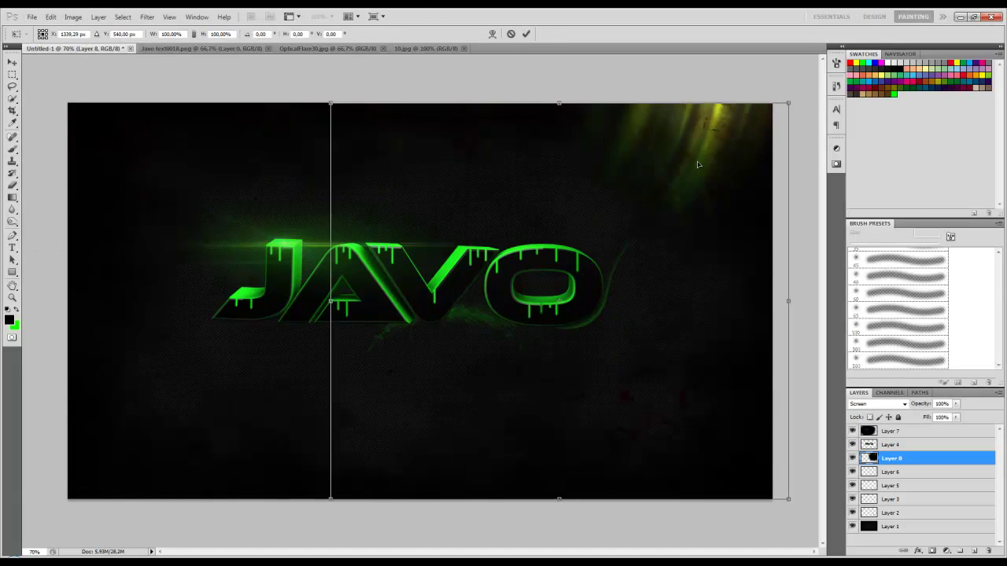
- Browse to the Light Effects folder to open another image
{"action": "left_click", "coordinate": [32, 16]}
{"action": "left_click", "coordinate": [47, 36]}
{"action": "key", "text": "BackSpace"}
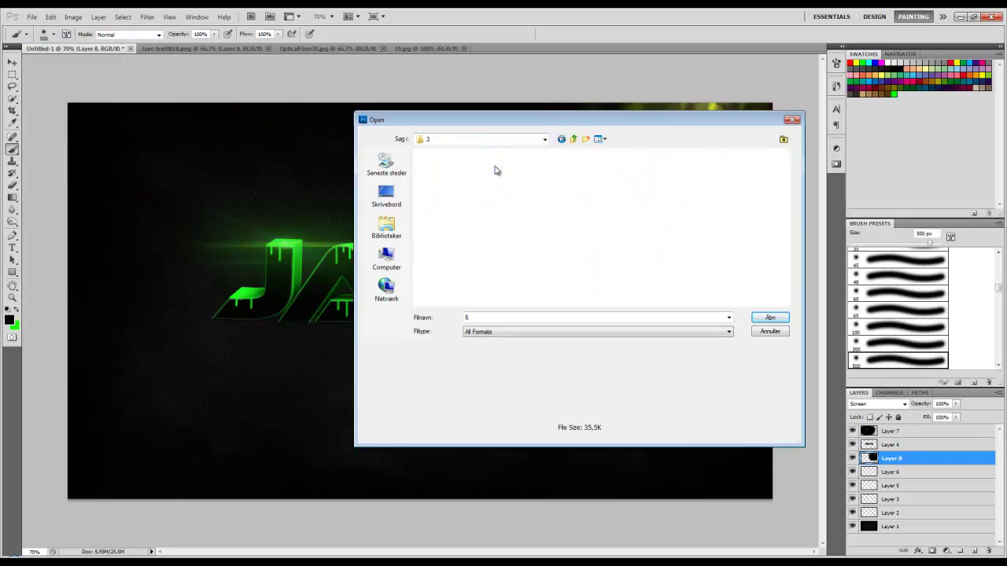
{"action": "double_click", "coordinate": [543, 191]}
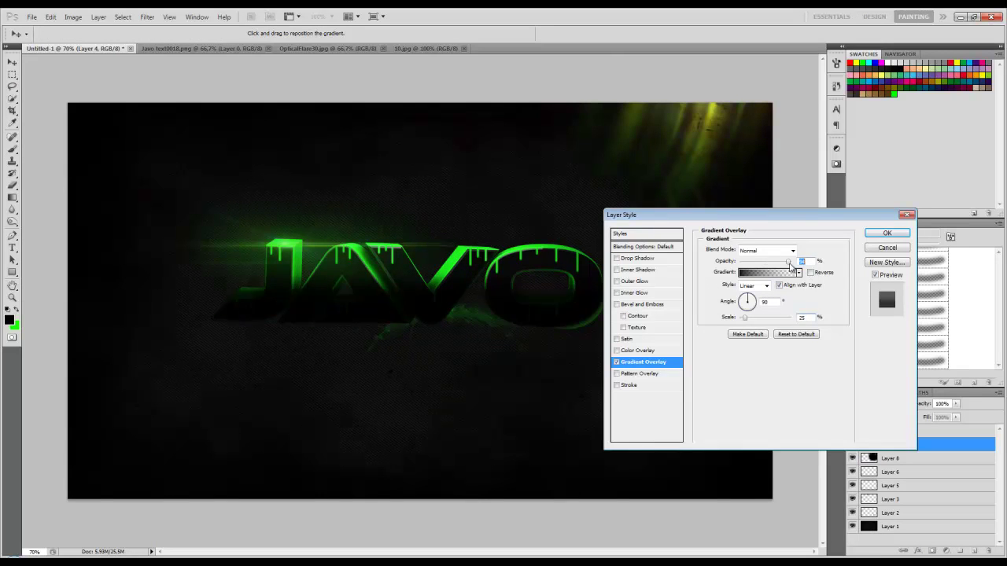
- Accept the gradient overlay on the main JAVO text and cancel the drop shadow
{"action": "key", "text": "Return"}
{"action": "left_click", "coordinate": [932, 550]}
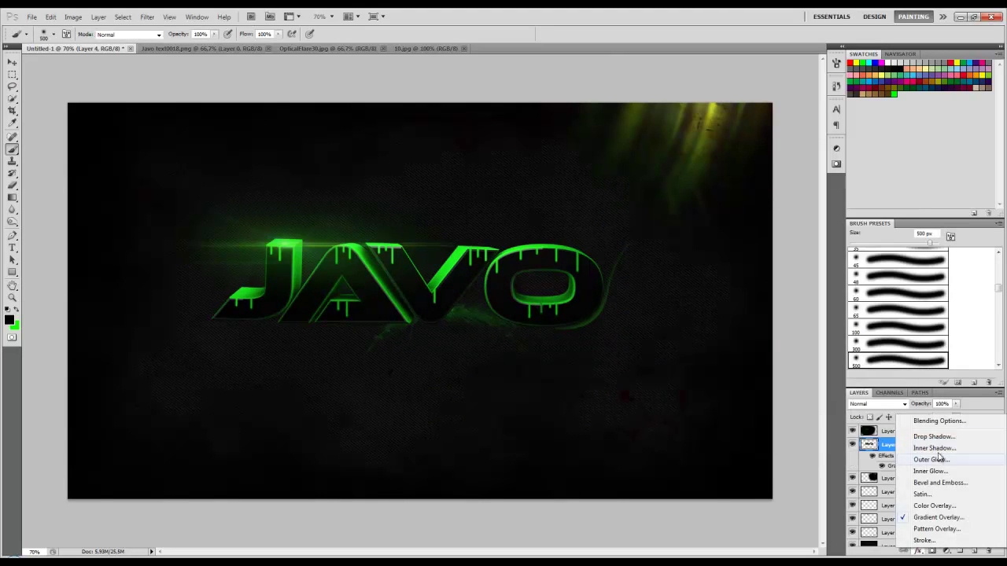
{"action": "left_click", "coordinate": [937, 434]}
{"action": "left_click", "coordinate": [617, 258]}
{"action": "key", "text": "Return"}
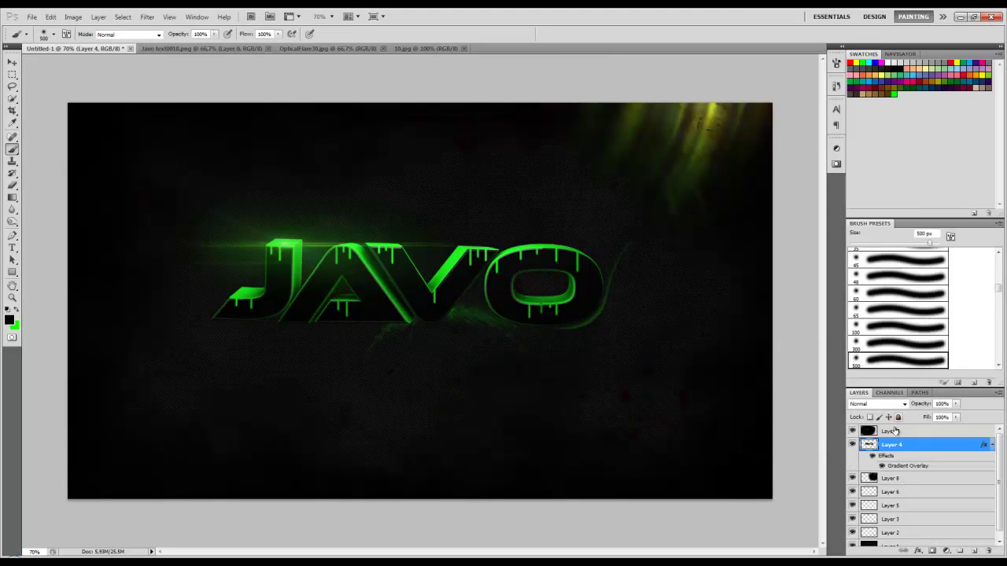
- Duplicate the text layer as 'Javo copy' and set it to Screen blending
{"action": "right_click", "coordinate": [892, 444]}
{"action": "left_click", "coordinate": [913, 231]}
{"action": "type", "text": "Javo copy"}
{"action": "left_click", "coordinate": [593, 180]}
{"action": "key", "text": "shift+alt+s"}
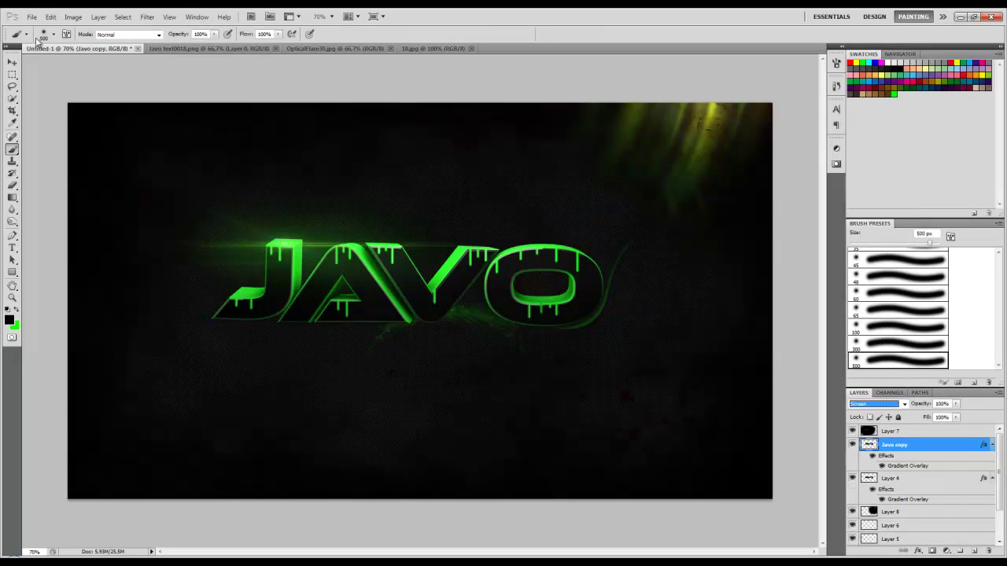
- Shrink the Javo copy to about 77% and place it above the main JAVO
{"action": "key", "text": "ctrl+t"}
{"action": "left_click_drag", "start_coordinate": [595, 281], "coordinate": [522, 275]}
{"action": "key", "text": "ctrl+["}
{"action": "key", "text": "ctrl+t"}
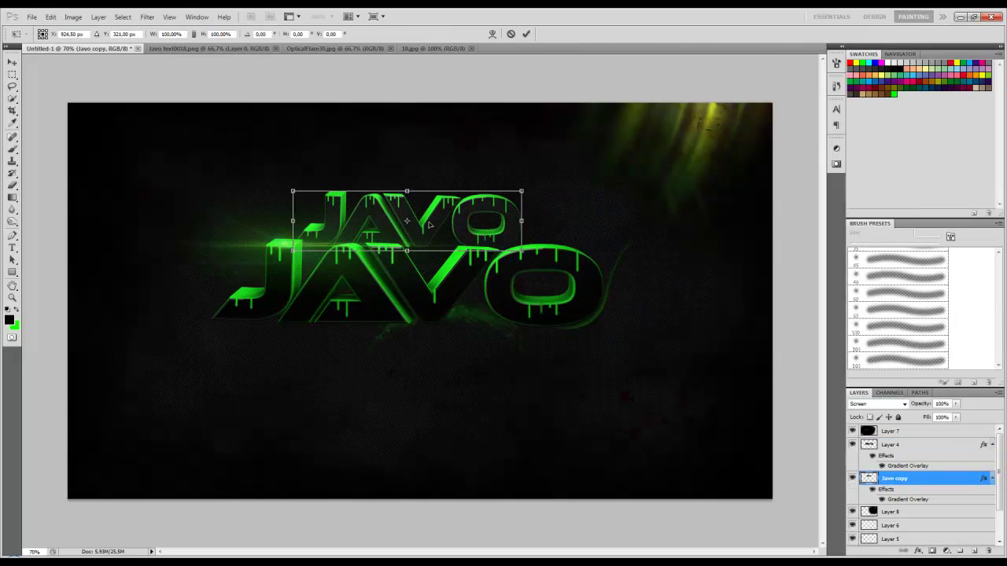
{"action": "left_click_drag", "start_coordinate": [425, 255], "coordinate": [425, 362]}
{"action": "left_click_drag", "start_coordinate": [522, 383], "coordinate": [472, 376]}
{"action": "left_click_drag", "start_coordinate": [355, 358], "coordinate": [405, 221]}
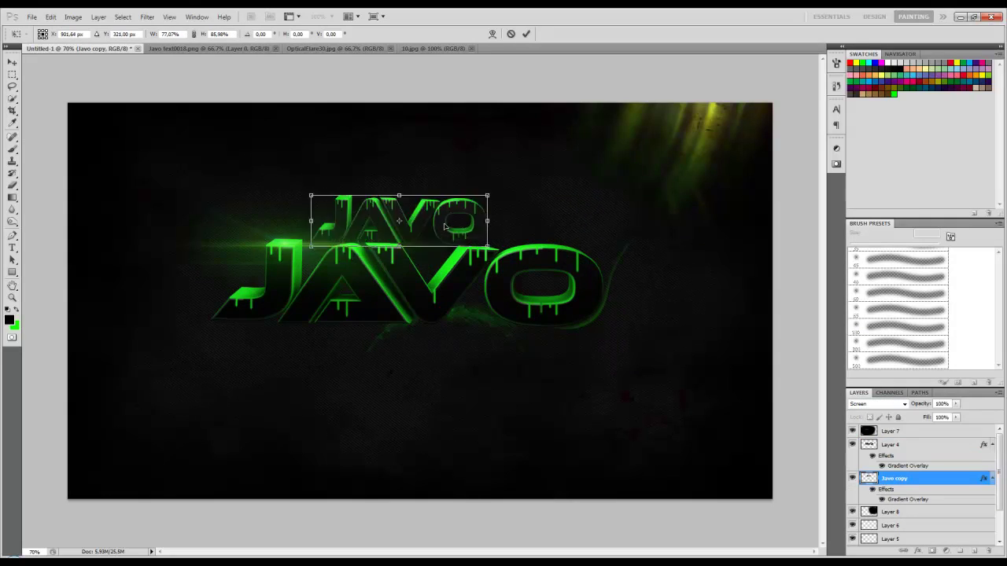
{"action": "mouse_move", "coordinate": [508, 250]}
{"action": "left_mouse_down"}
{"action": "mouse_move", "coordinate": [519, 268]}
{"action": "mouse_move", "coordinate": [524, 256]}
{"action": "left_mouse_up"}
{"action": "key", "text": "Return"}
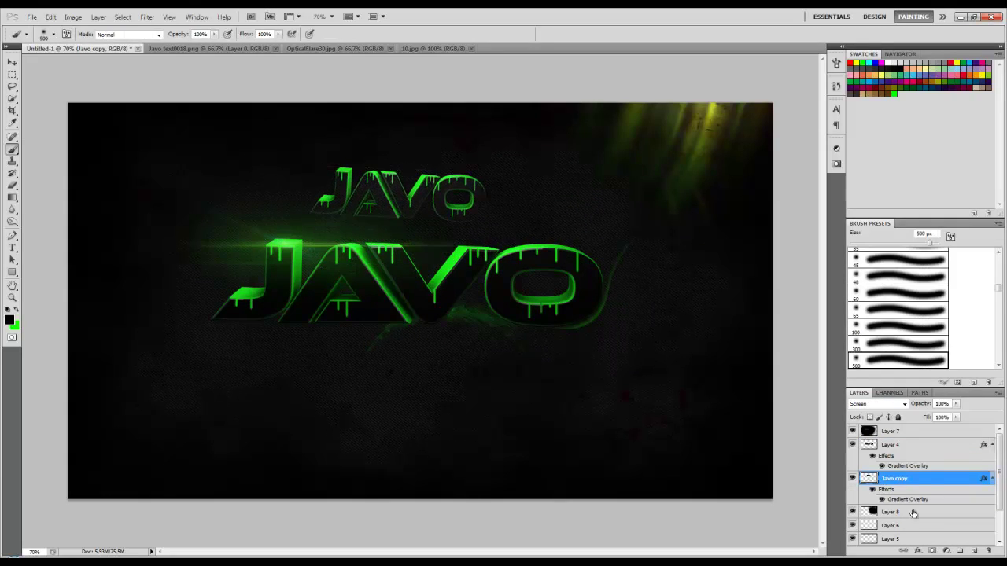
- Adjust the Javo copy's gradient overlay strength, then nudge the copy down slightly
{"action": "scroll", "coordinate": [908, 486], "scroll_direction": "down", "scroll_amount": 1}
{"action": "double_click", "coordinate": [908, 486]}
{"action": "left_click", "coordinate": [769, 270]}
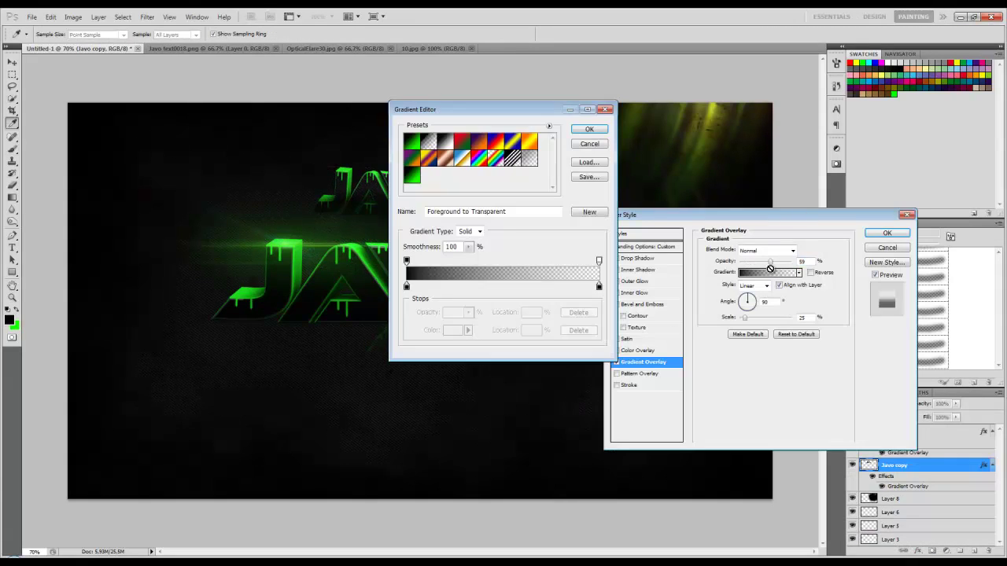
{"action": "left_click", "coordinate": [414, 139]}
{"action": "left_click", "coordinate": [531, 158]}
{"action": "left_click", "coordinate": [588, 152]}
{"action": "left_click_drag", "start_coordinate": [782, 263], "coordinate": [791, 262]}
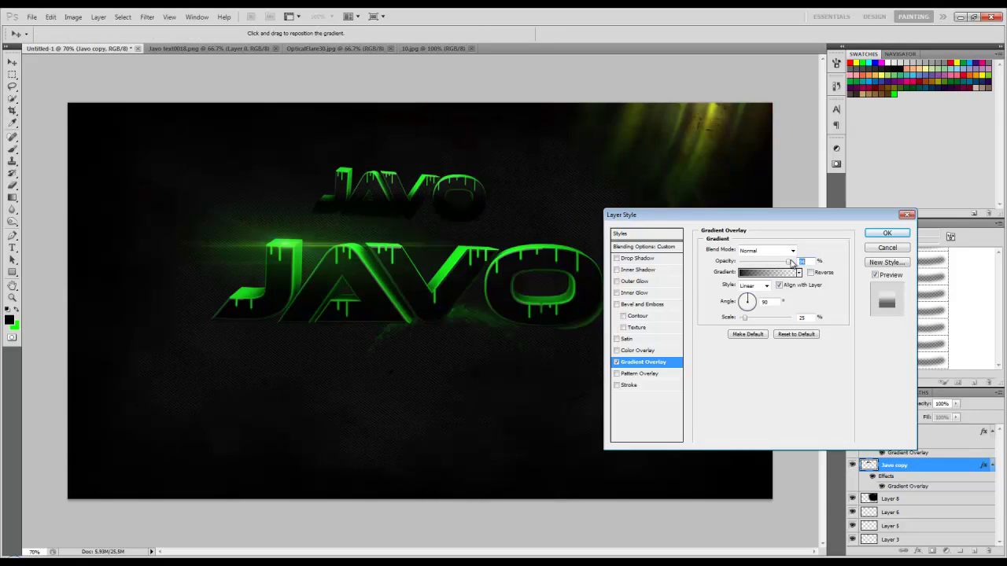
{"action": "left_click", "coordinate": [887, 235]}
{"action": "key", "text": "b"}
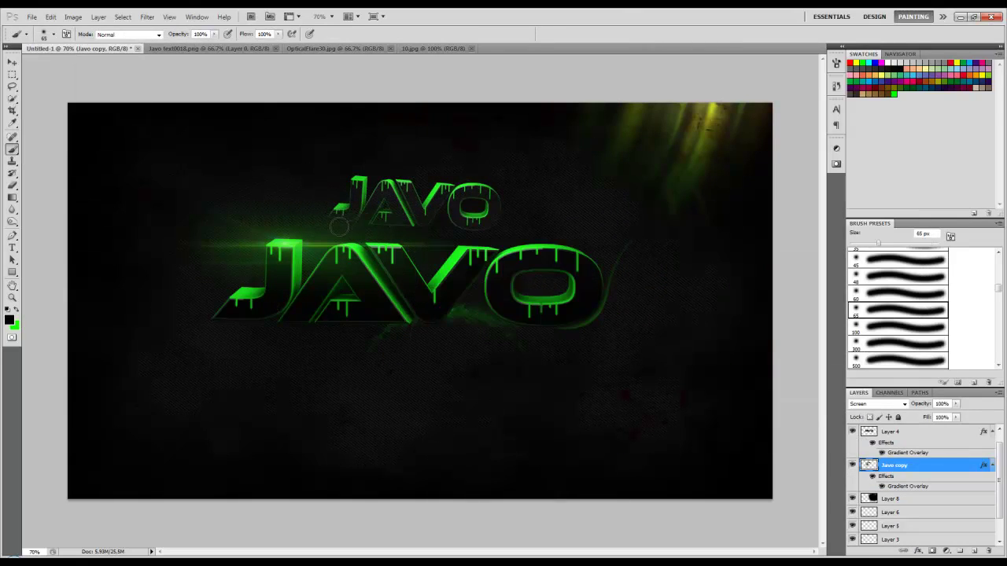
{"action": "left_click_drag", "start_coordinate": [499, 236], "coordinate": [496, 254]}
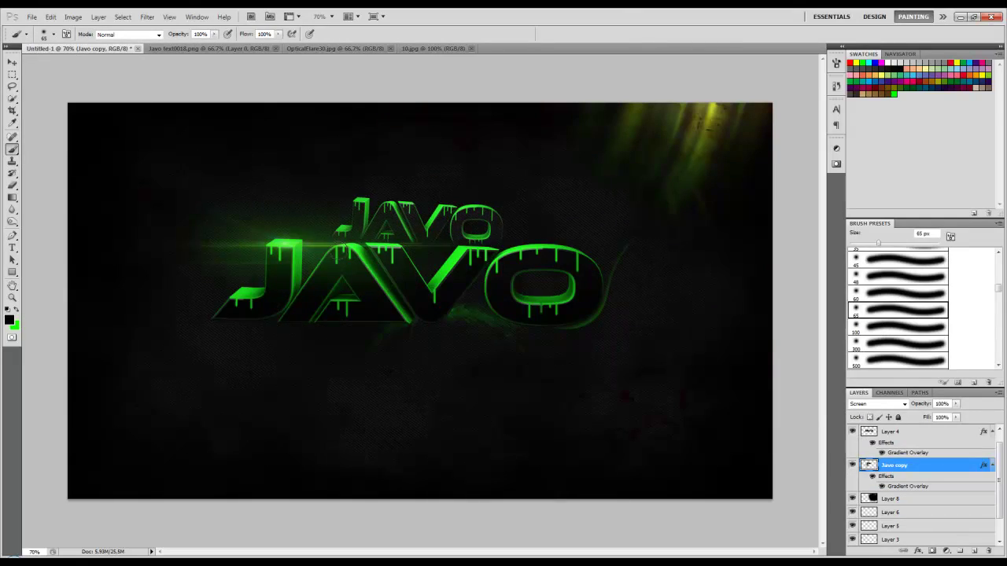
- Export the artwork as a PNG-24 to the desktop via Save for Web
{"action": "left_click", "coordinate": [31, 17]}
{"action": "left_click", "coordinate": [68, 197]}
{"action": "left_click", "coordinate": [521, 513]}
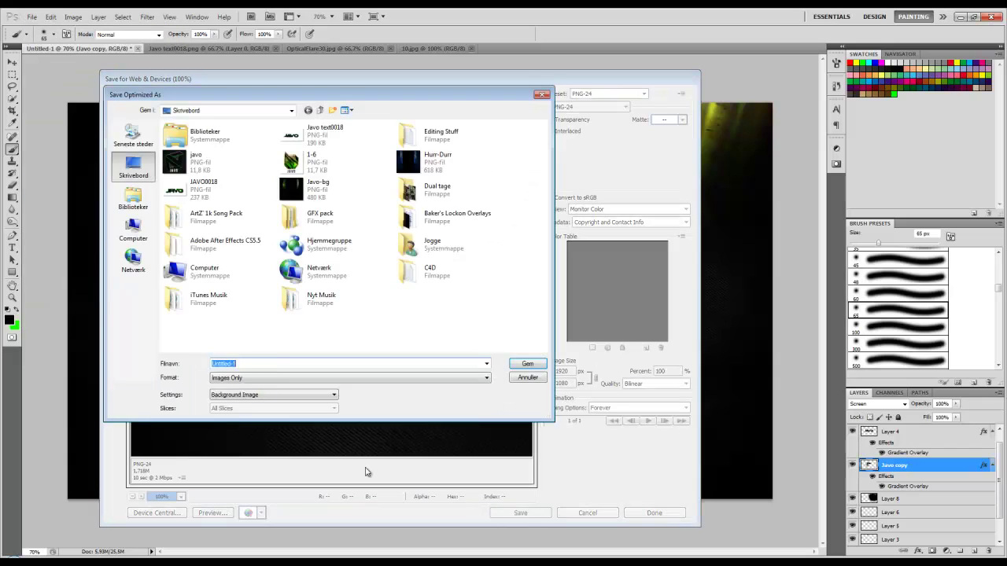
{"action": "key", "text": "Return"}
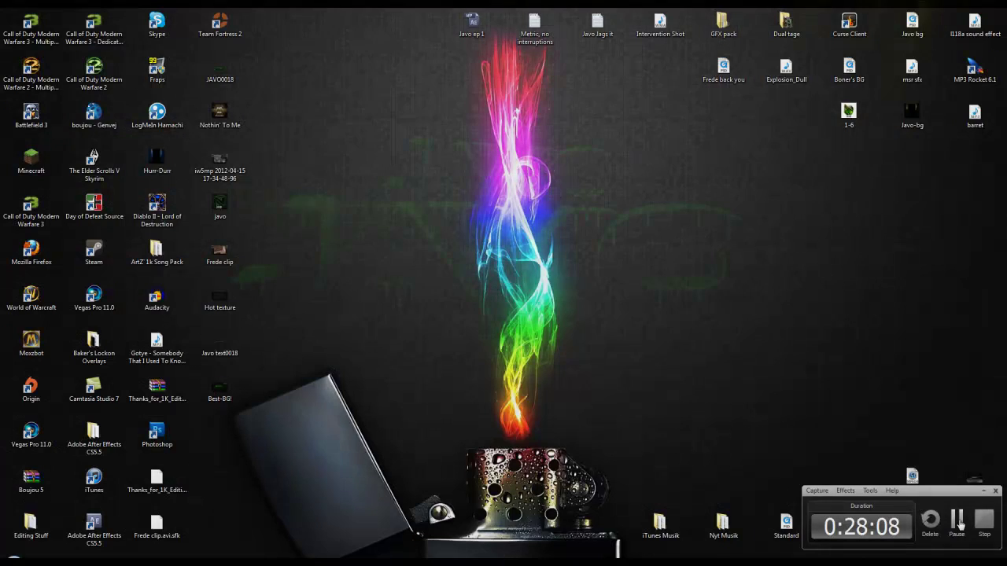